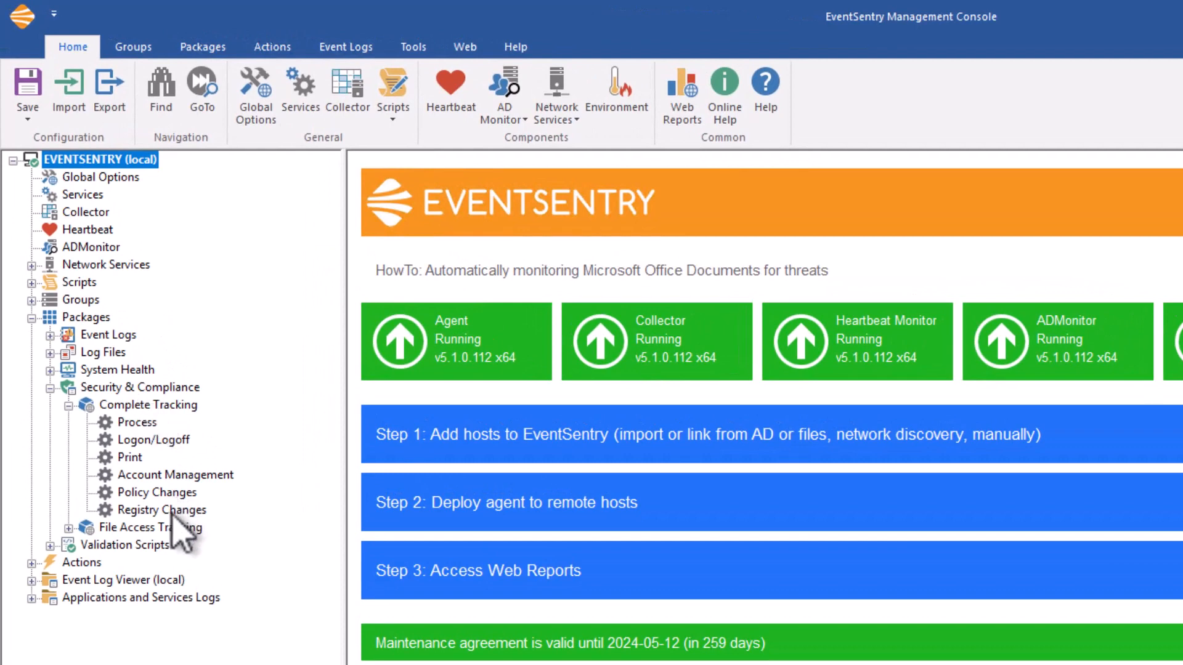
Open the Registry Changes object under Complete Tracking and set its registry paths filter to "Monitor only paths listed below".
{"action": "left_click", "coordinate": [173, 511]}
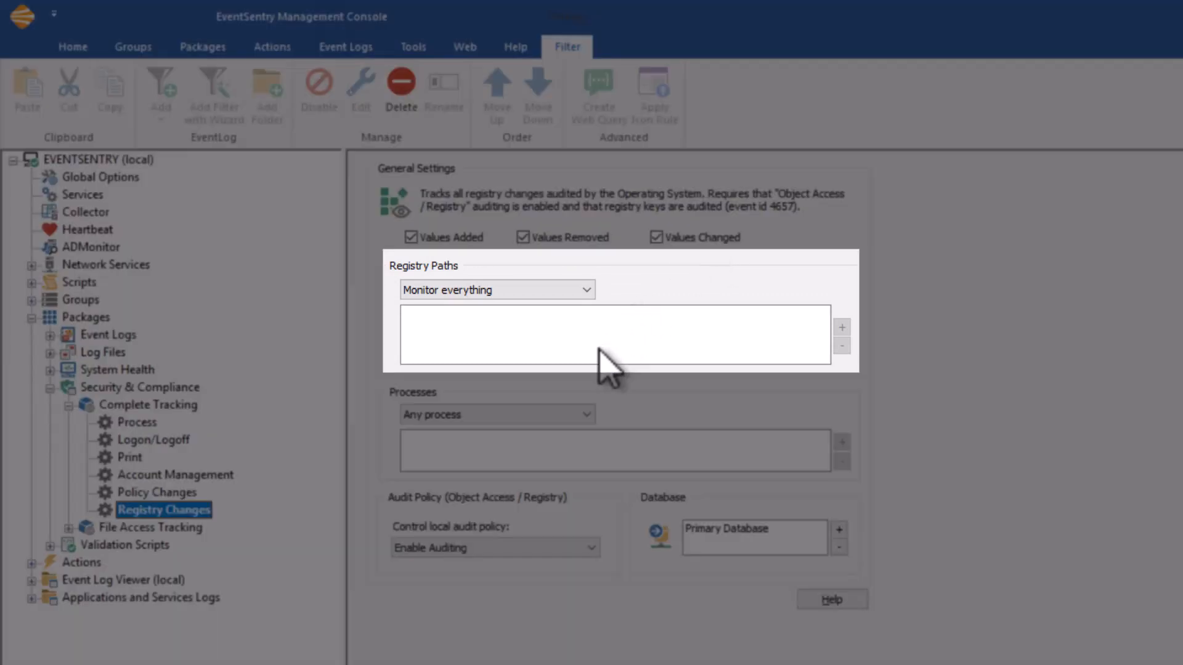
{"action": "left_click", "coordinate": [541, 291]}
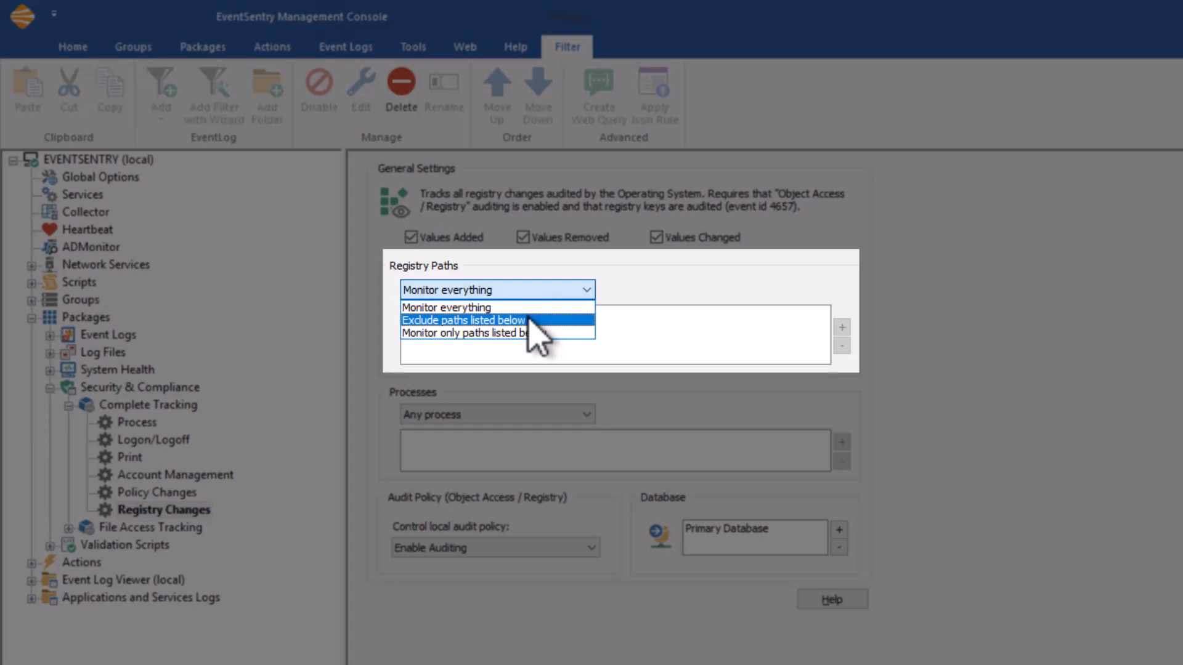
{"action": "left_click", "coordinate": [546, 333]}
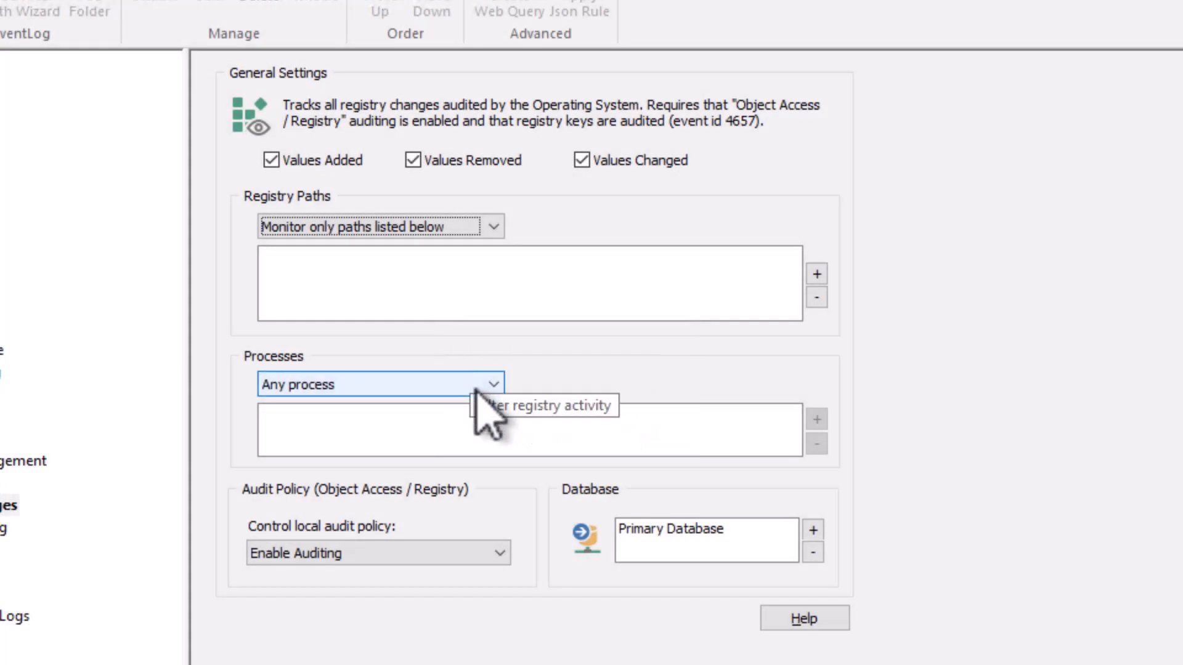
Set the Processes filter of the registry tracking to "Exclude processes listed below".
{"action": "left_click", "coordinate": [484, 407]}
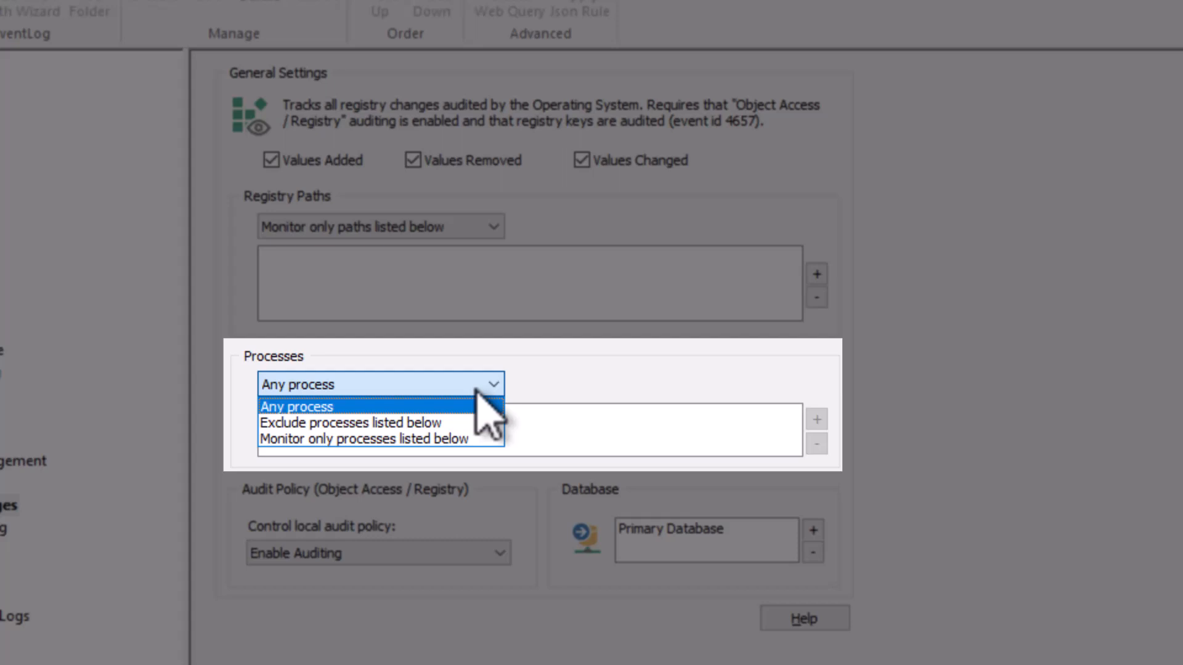
{"action": "left_click", "coordinate": [480, 394]}
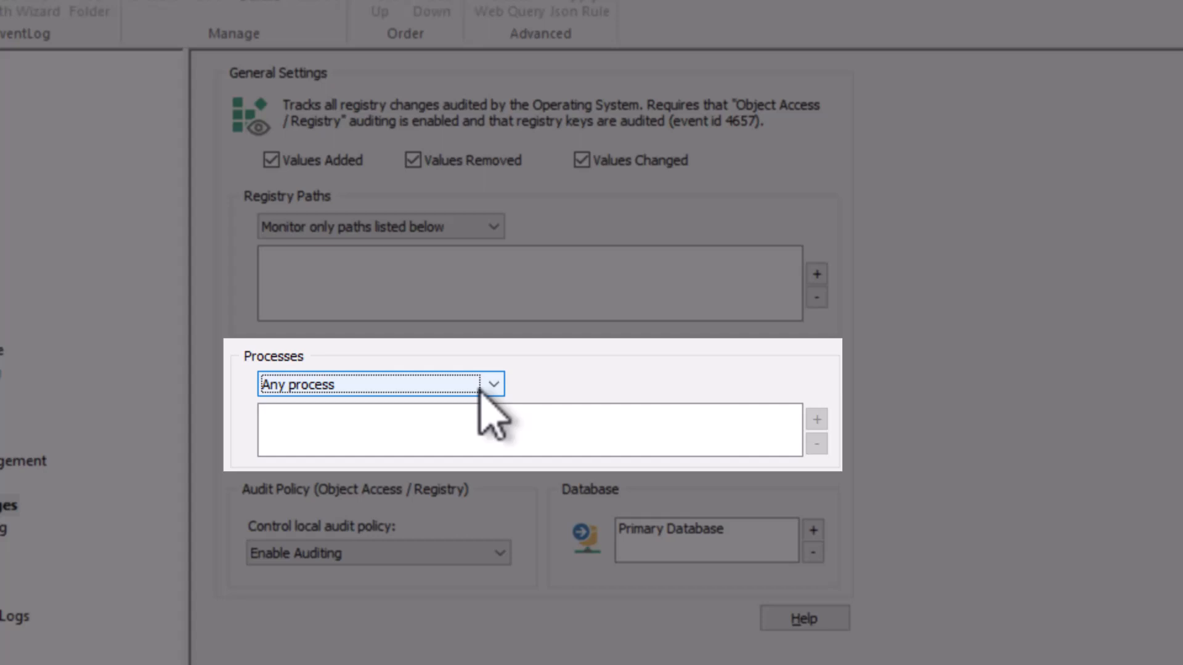
{"action": "left_click", "coordinate": [480, 391]}
{"action": "left_click", "coordinate": [463, 419]}
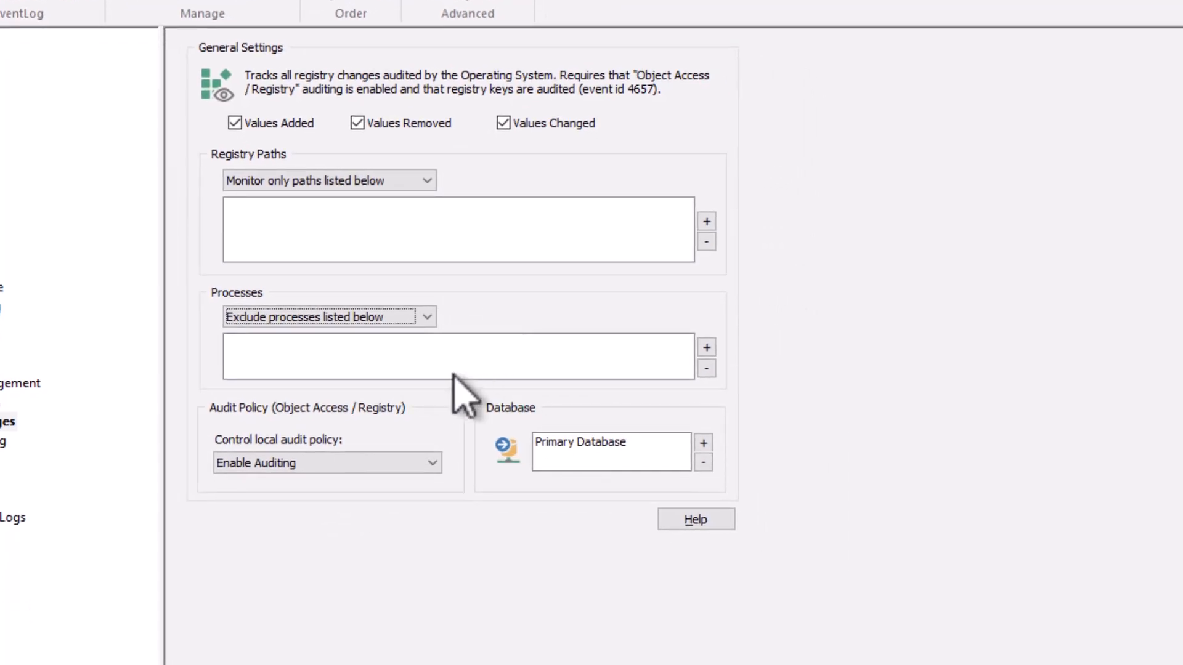
Review the local audit policy setting for Object Access / Registry, keeping Enable Auditing selected.
{"action": "mouse_move", "coordinate": [407, 460]}
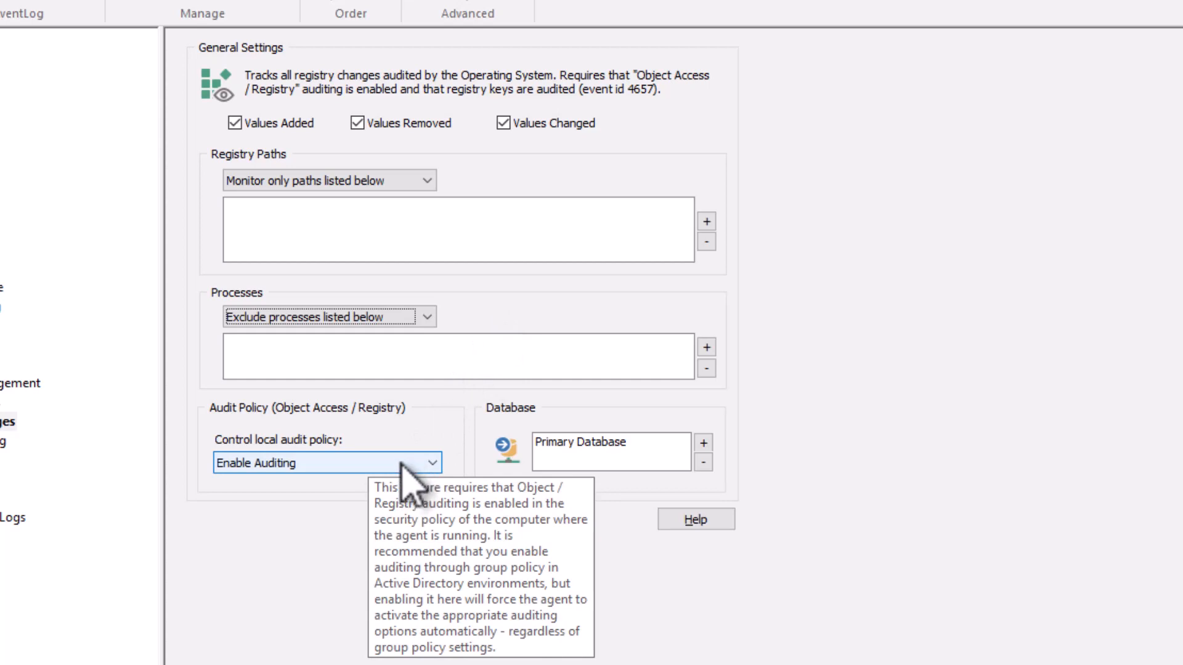
{"action": "left_click", "coordinate": [402, 465]}
{"action": "left_click", "coordinate": [434, 463]}
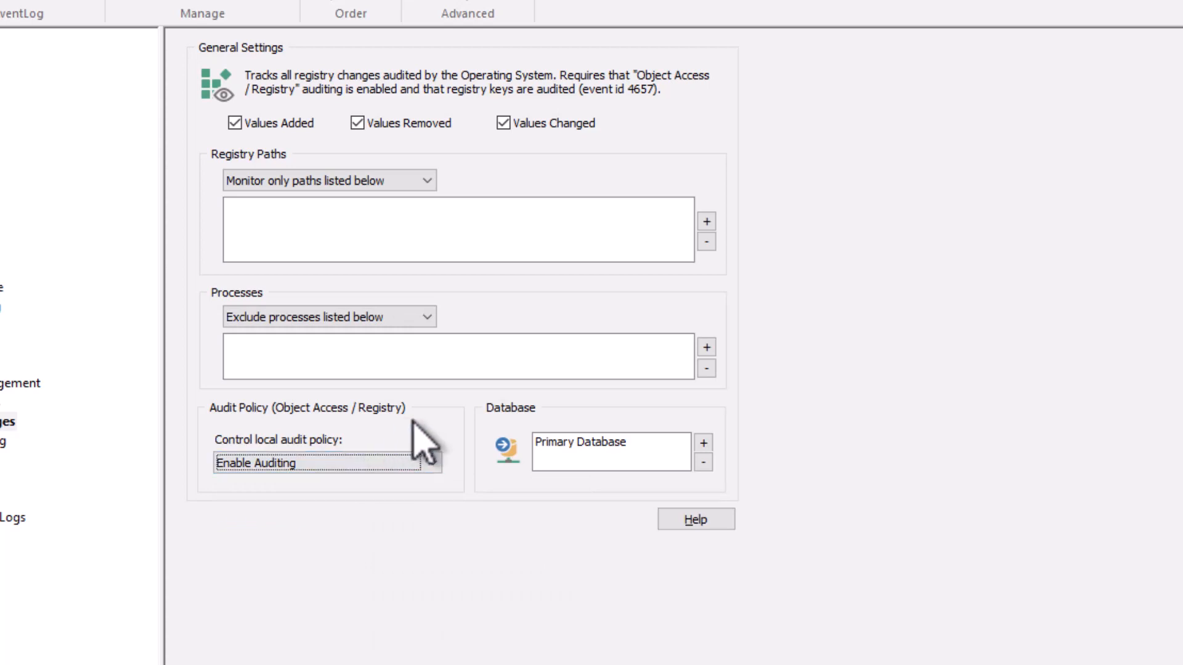
{"action": "mouse_move", "coordinate": [564, 367]}
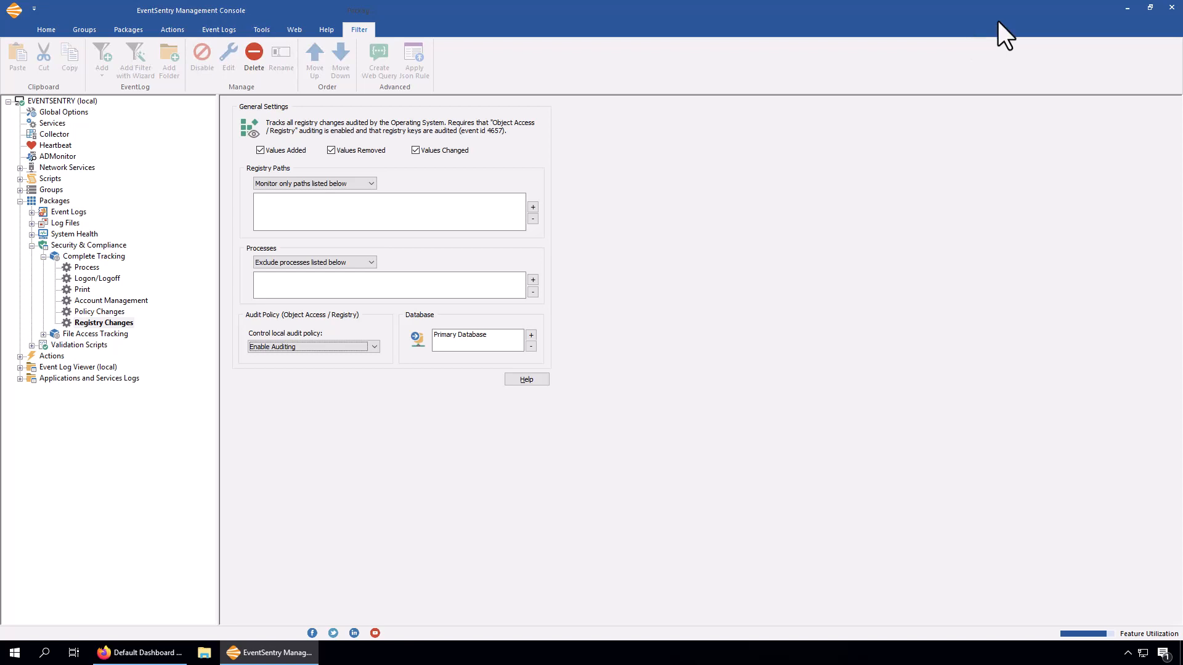
Launch Registry Editor by running regedit, then reposition and enlarge its window.
{"action": "right_click", "coordinate": [16, 658]}
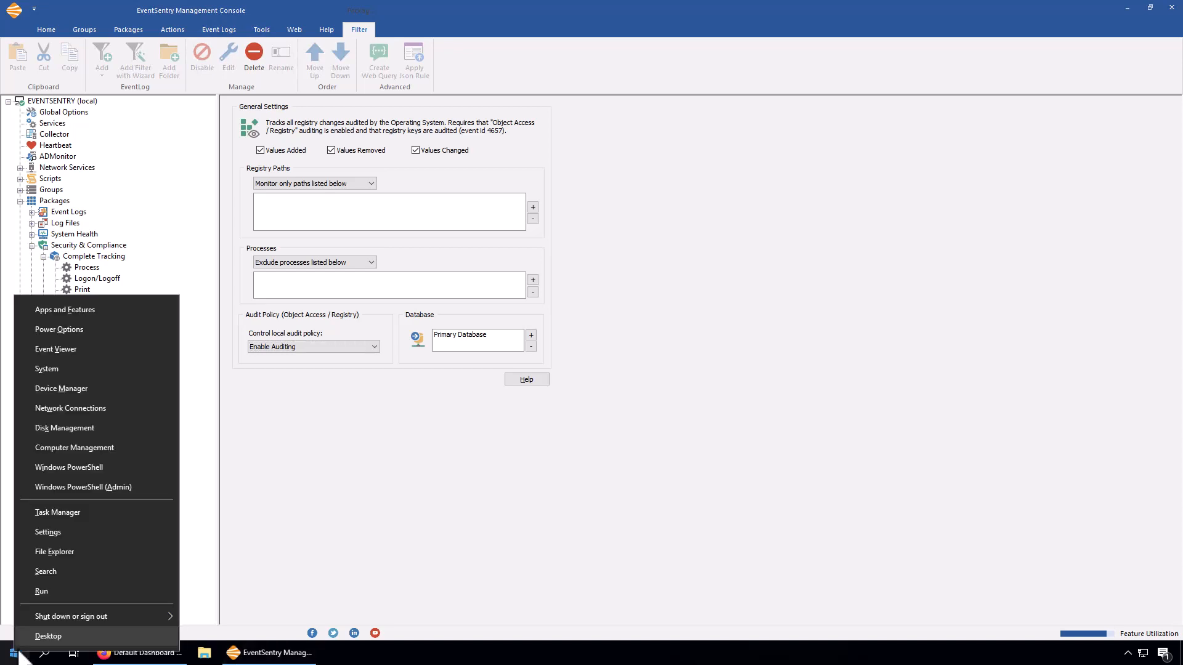
{"action": "left_click", "coordinate": [41, 591]}
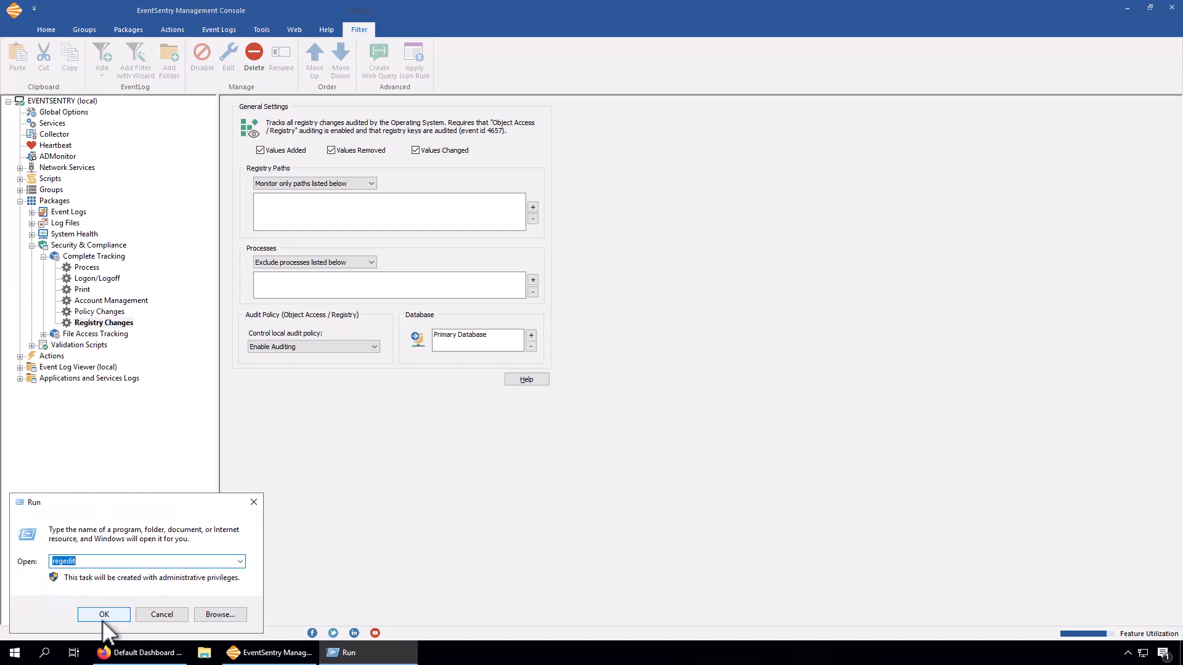
{"action": "left_click", "coordinate": [103, 614]}
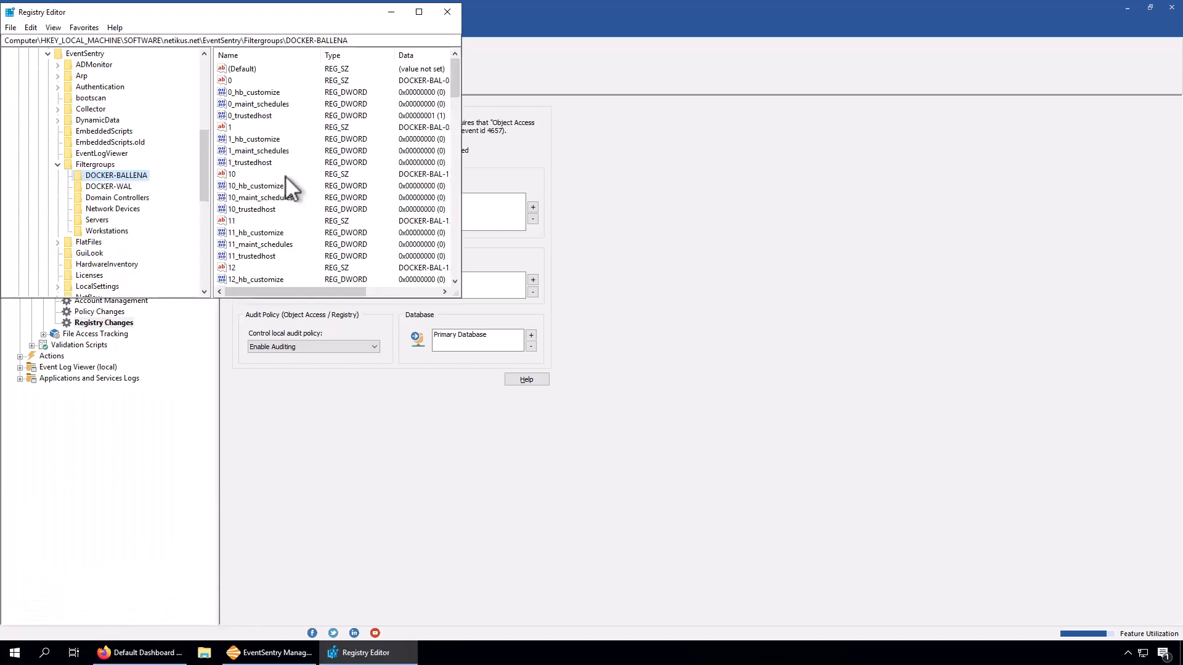
{"action": "left_click_drag", "start_coordinate": [227, 8], "coordinate": [329, 79]}
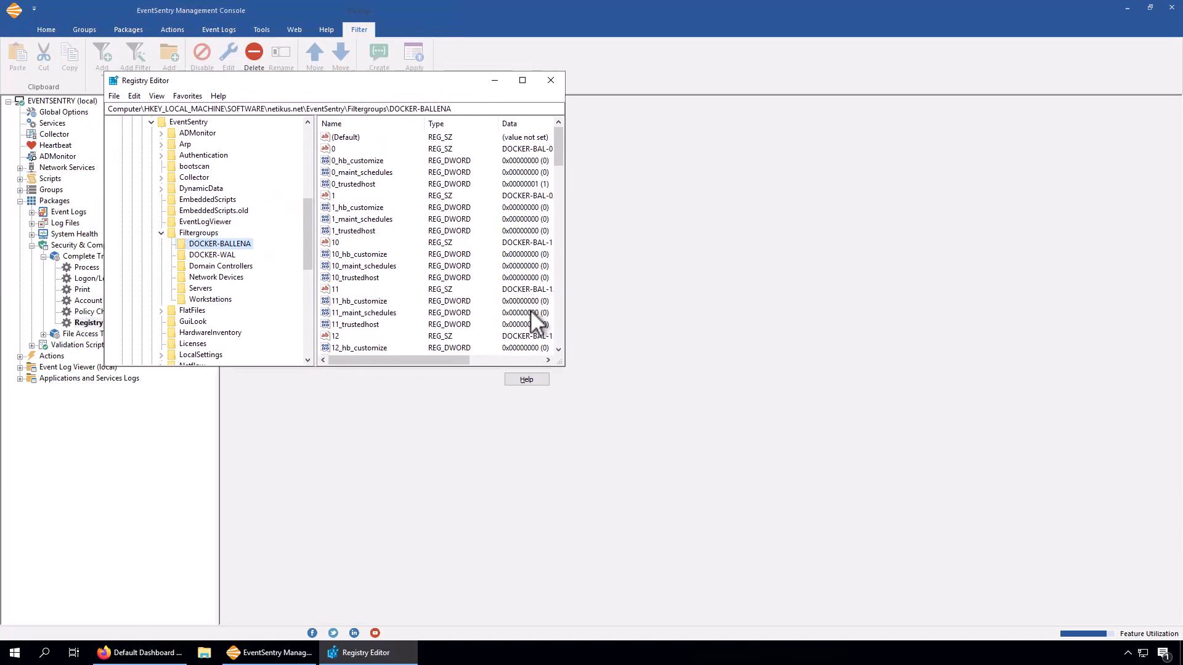
{"action": "left_click_drag", "start_coordinate": [559, 359], "coordinate": [895, 581]}
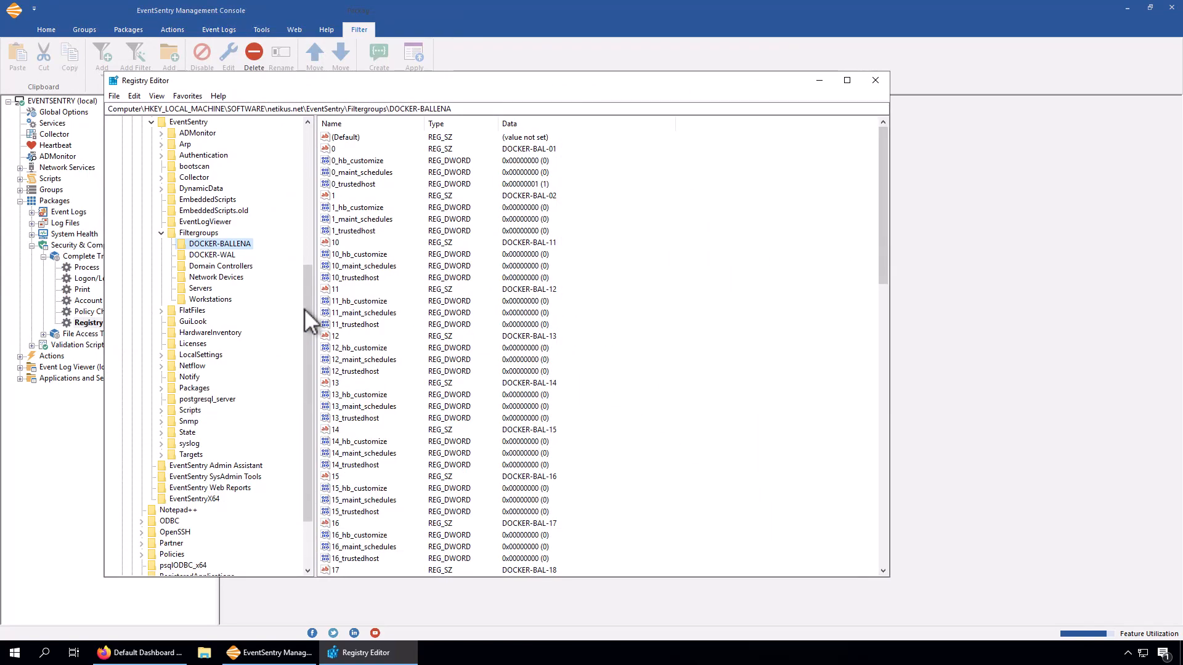
Collapse the Filtergroups key under netikus.net\EventSentry and show the auditing entries in its advanced security settings.
{"action": "left_click_drag", "start_coordinate": [307, 308], "coordinate": [310, 264]}
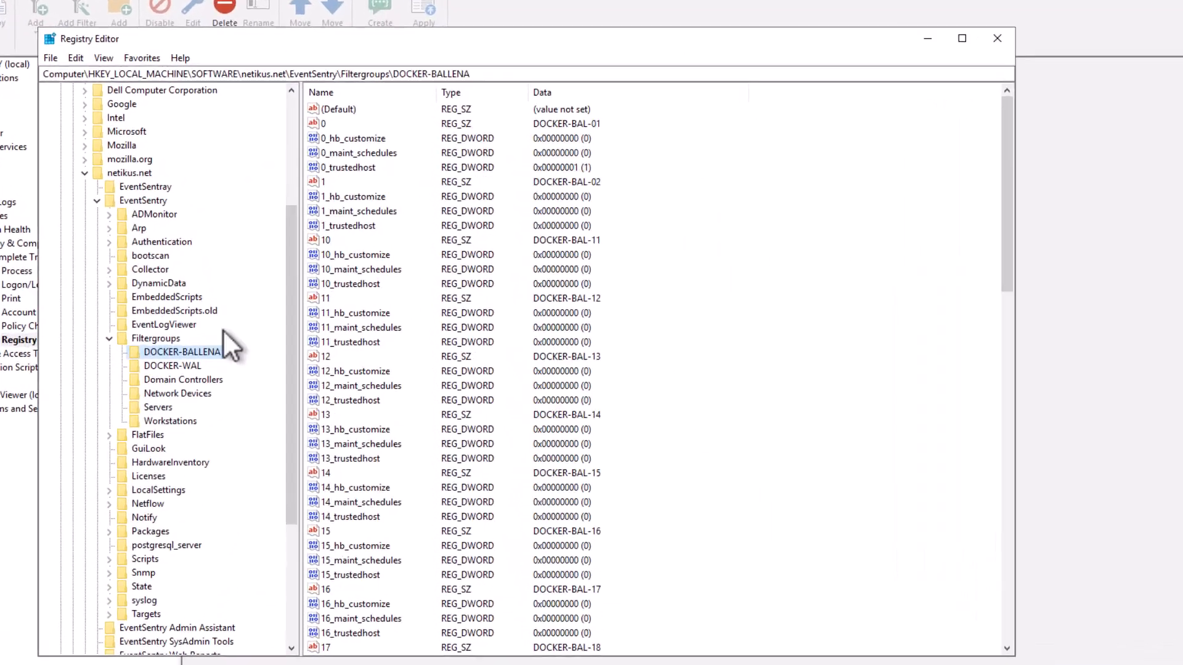
{"action": "left_click", "coordinate": [139, 348]}
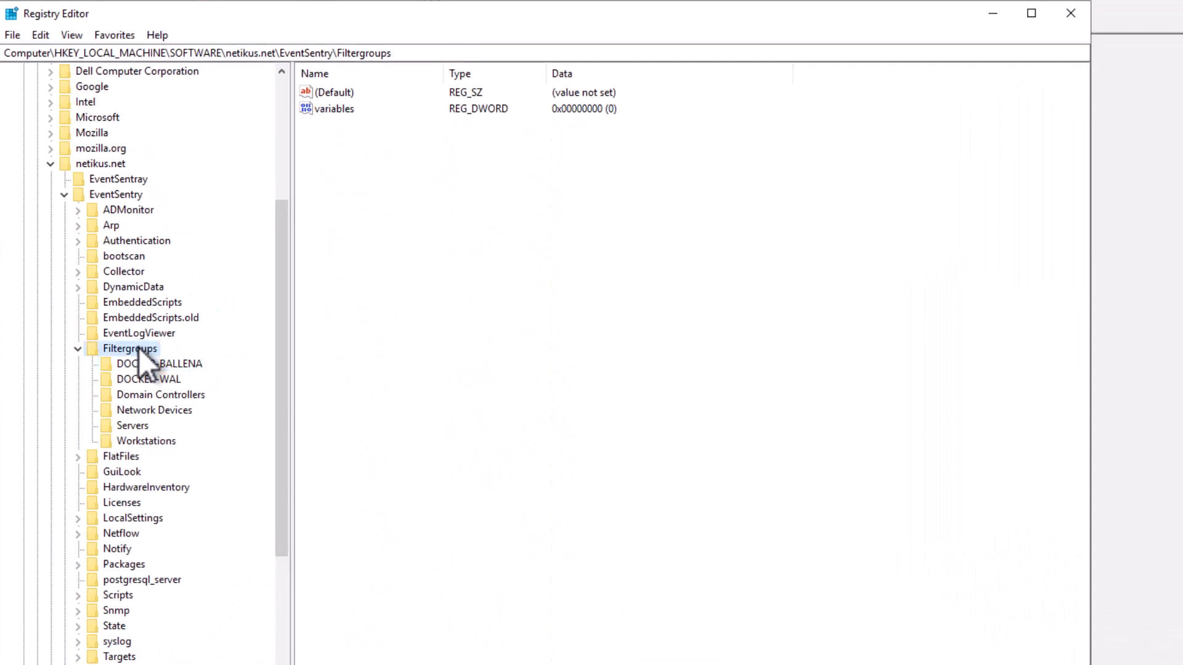
{"action": "left_click", "coordinate": [79, 350]}
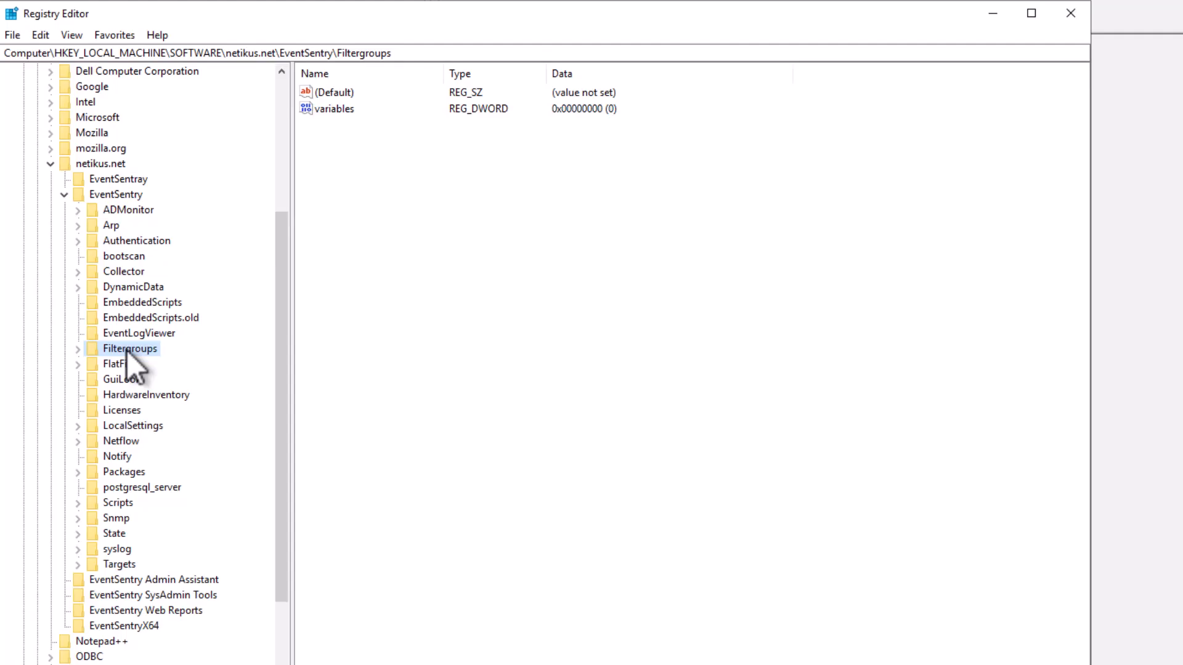
{"action": "right_click", "coordinate": [127, 350]}
{"action": "left_click", "coordinate": [202, 487]}
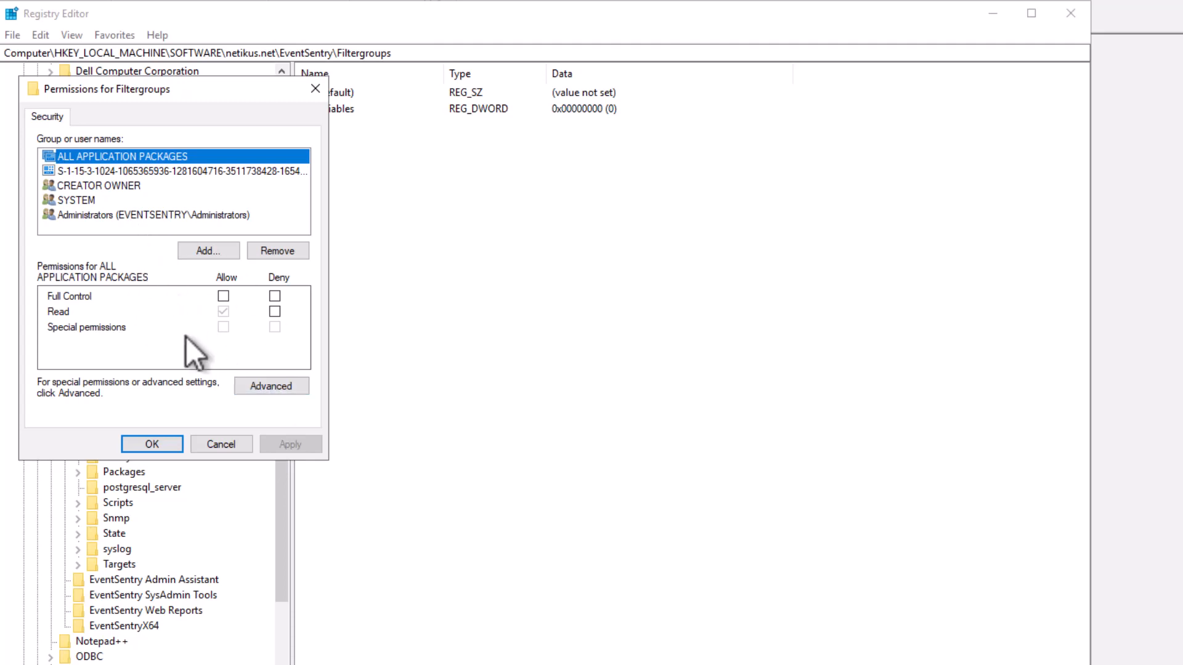
{"action": "left_click", "coordinate": [264, 386]}
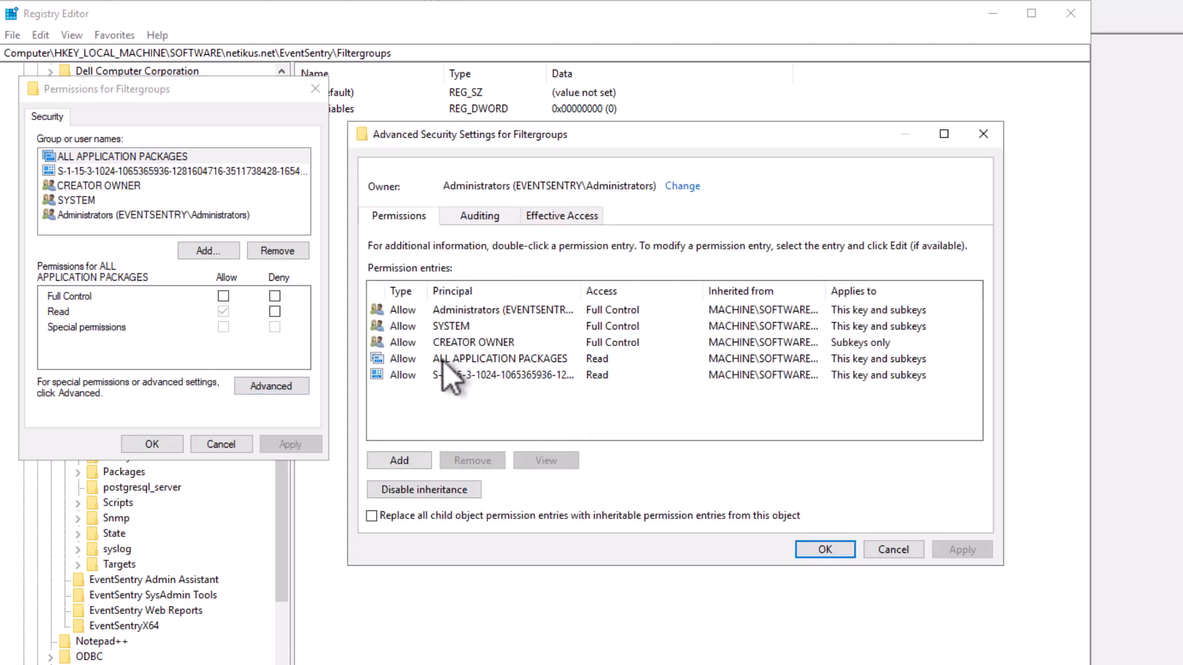
{"action": "left_click", "coordinate": [483, 216]}
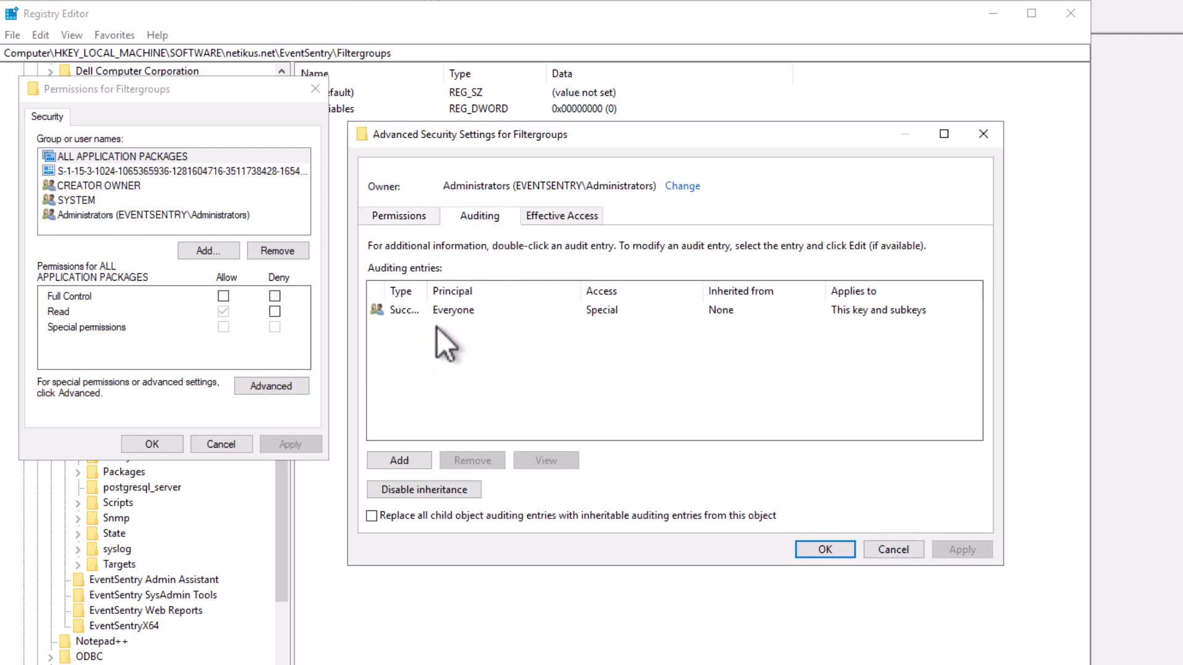
Examine the advanced permissions audited by the Everyone entry for Filtergroups, including Set Value and Create Subkey, and close it without saving.
{"action": "double_click", "coordinate": [428, 291]}
{"action": "left_click", "coordinate": [471, 312]}
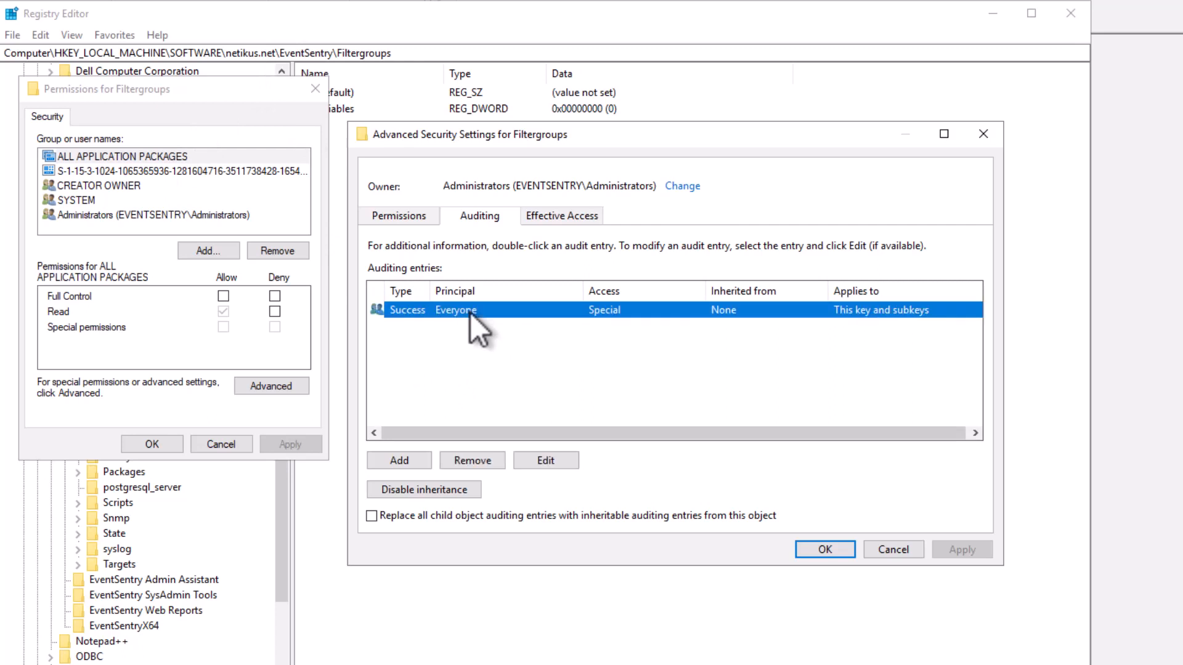
{"action": "left_click", "coordinate": [553, 455]}
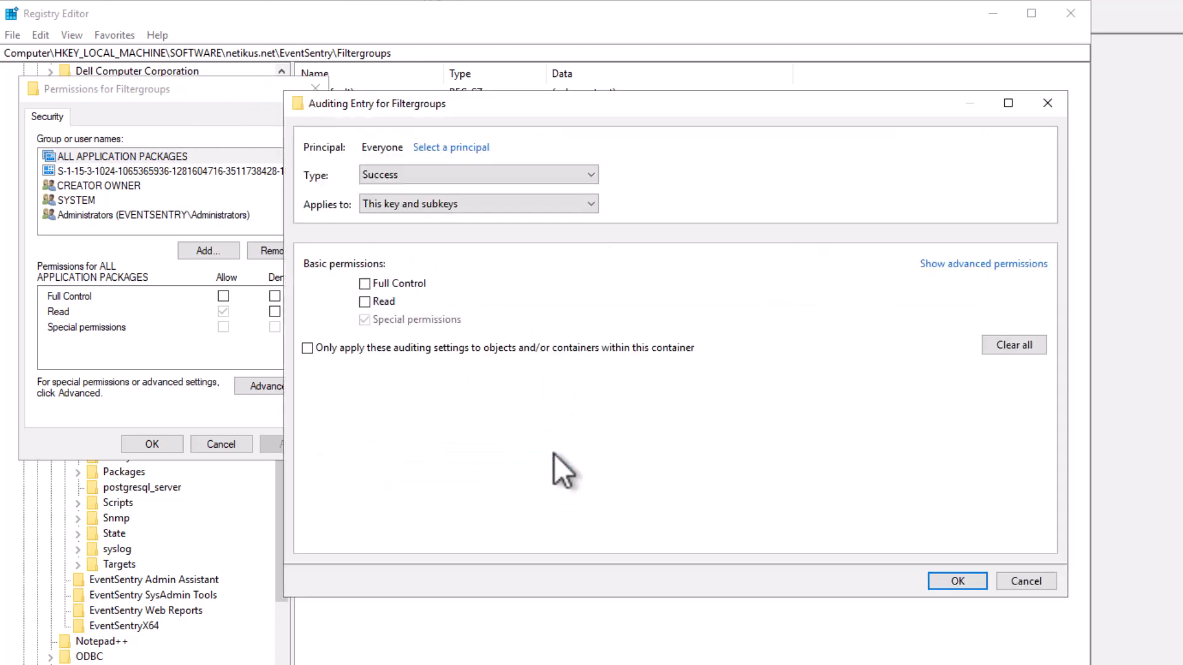
{"action": "left_click", "coordinate": [994, 268]}
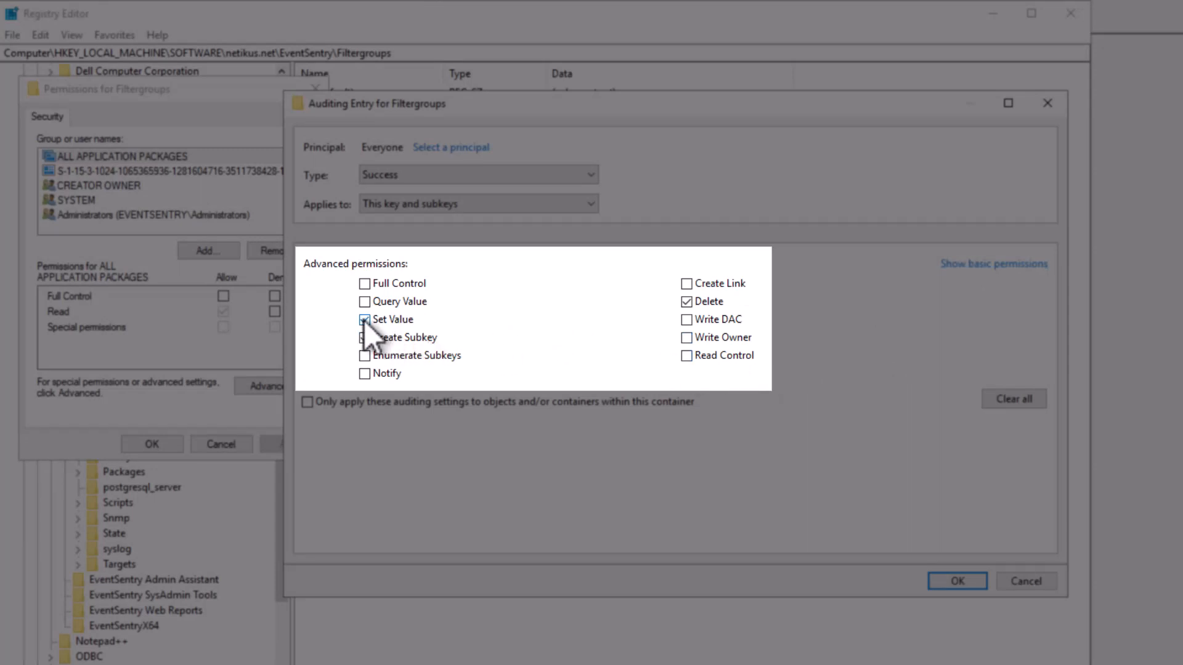
{"action": "left_click", "coordinate": [375, 337]}
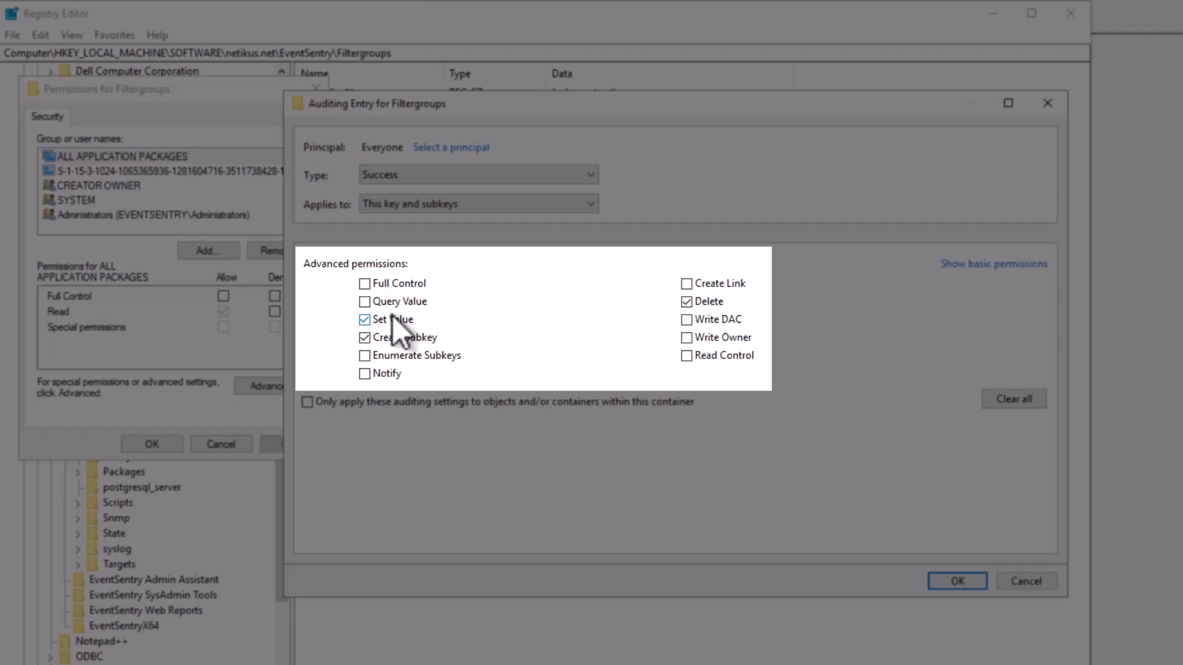
{"action": "left_click", "coordinate": [1030, 583]}
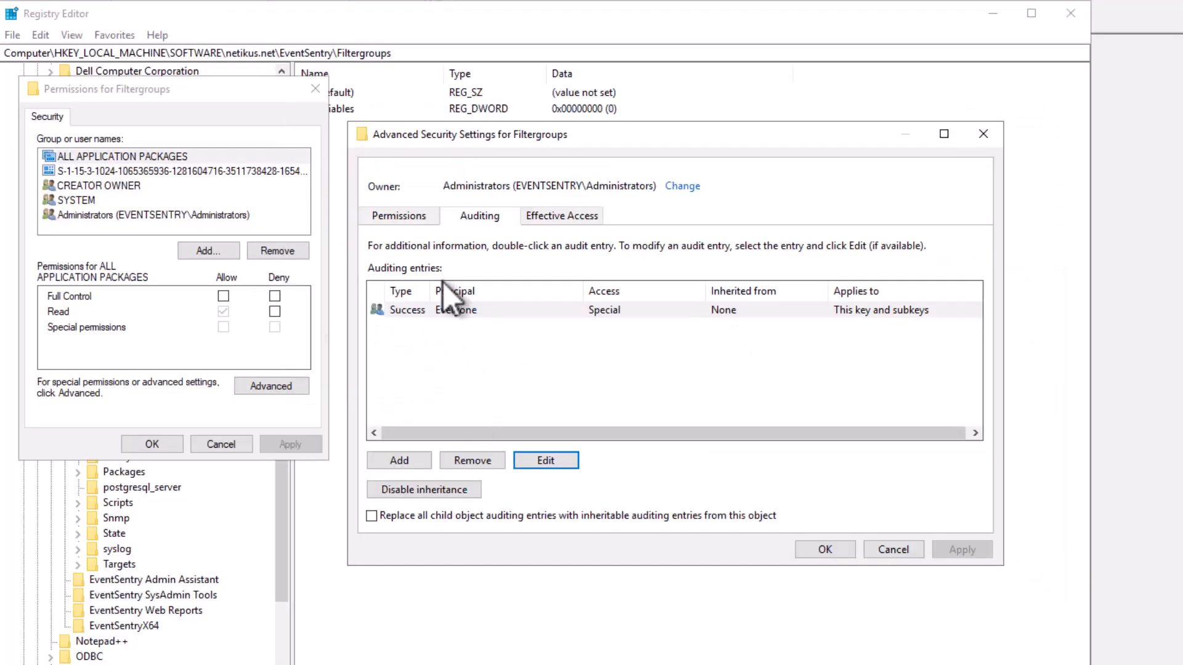
Cancel out of the Filtergroups security dialogs and put Registry Editor away.
{"action": "left_click", "coordinate": [460, 310]}
{"action": "left_click", "coordinate": [892, 550]}
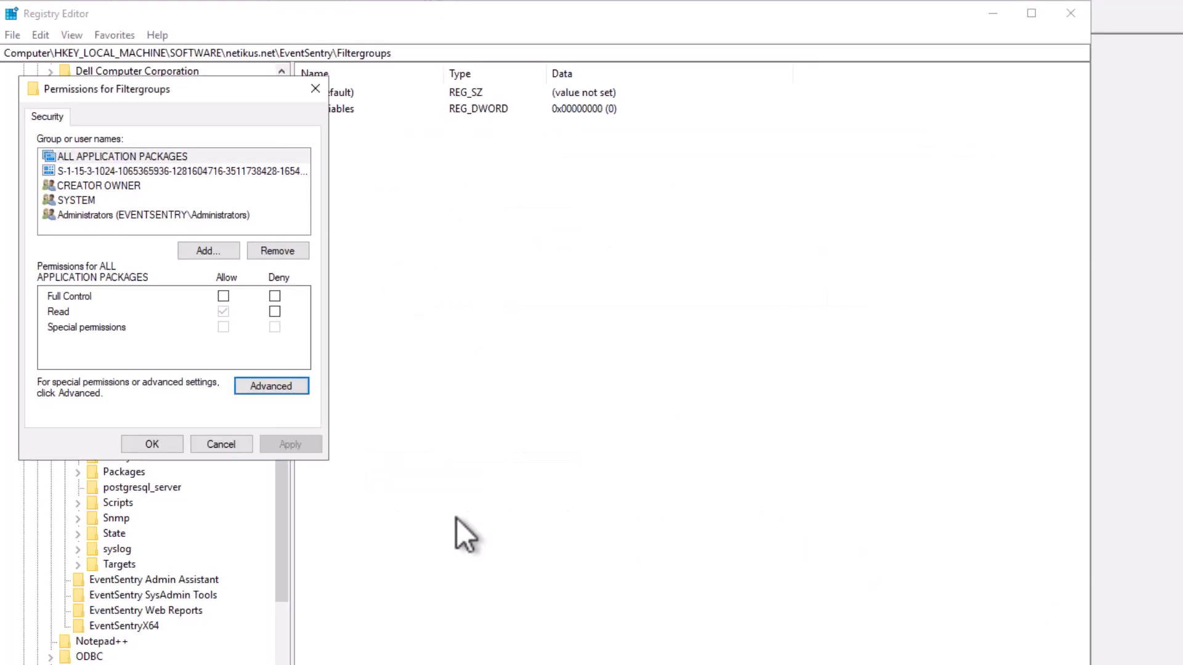
{"action": "left_click", "coordinate": [198, 444]}
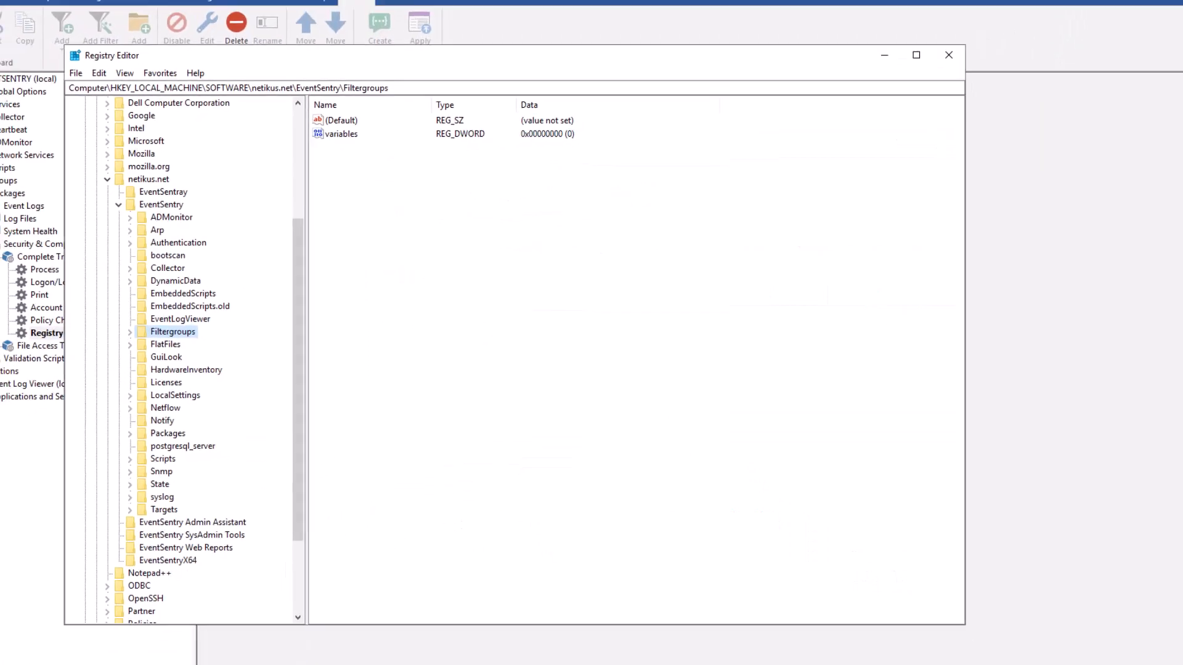
{"action": "left_click", "coordinate": [365, 606]}
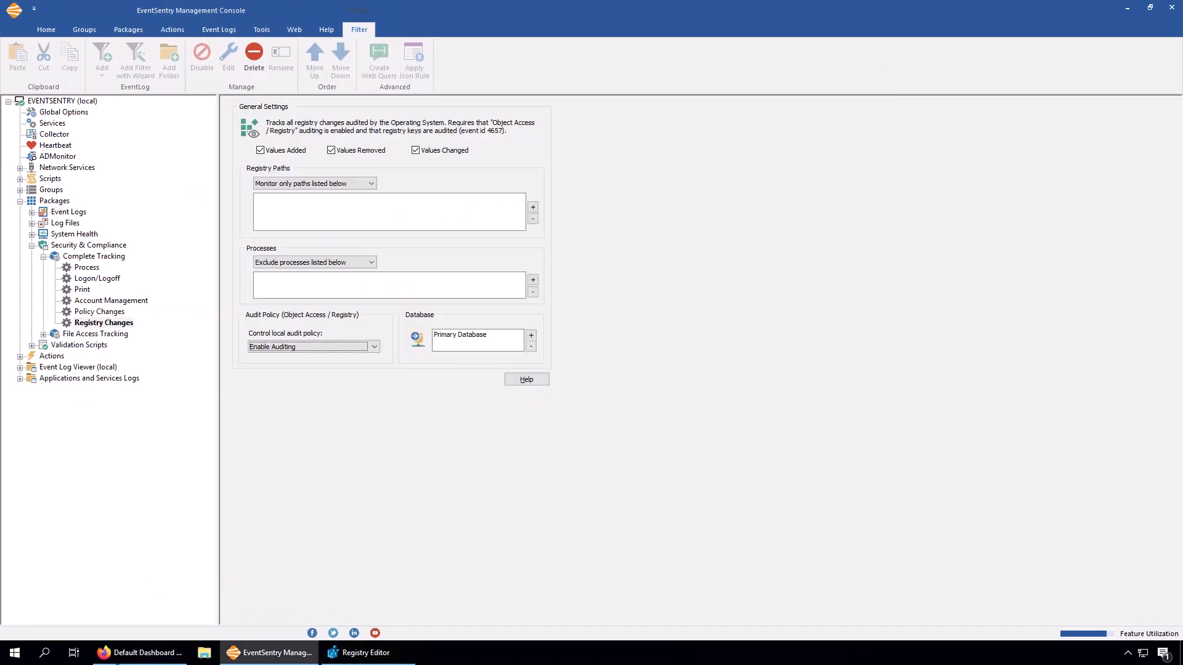
Switch to the EventSentry web reports in Firefox and open the Registry tracking page from Security & Compliance.
{"action": "left_click", "coordinate": [166, 655]}
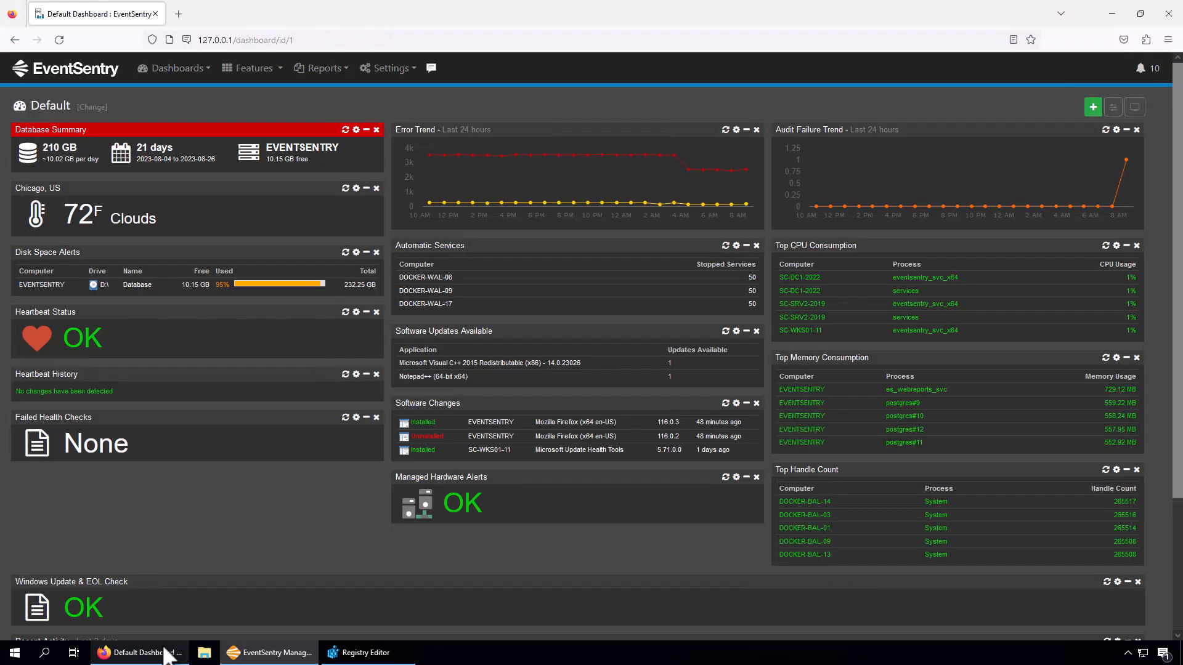
{"action": "left_click", "coordinate": [265, 77]}
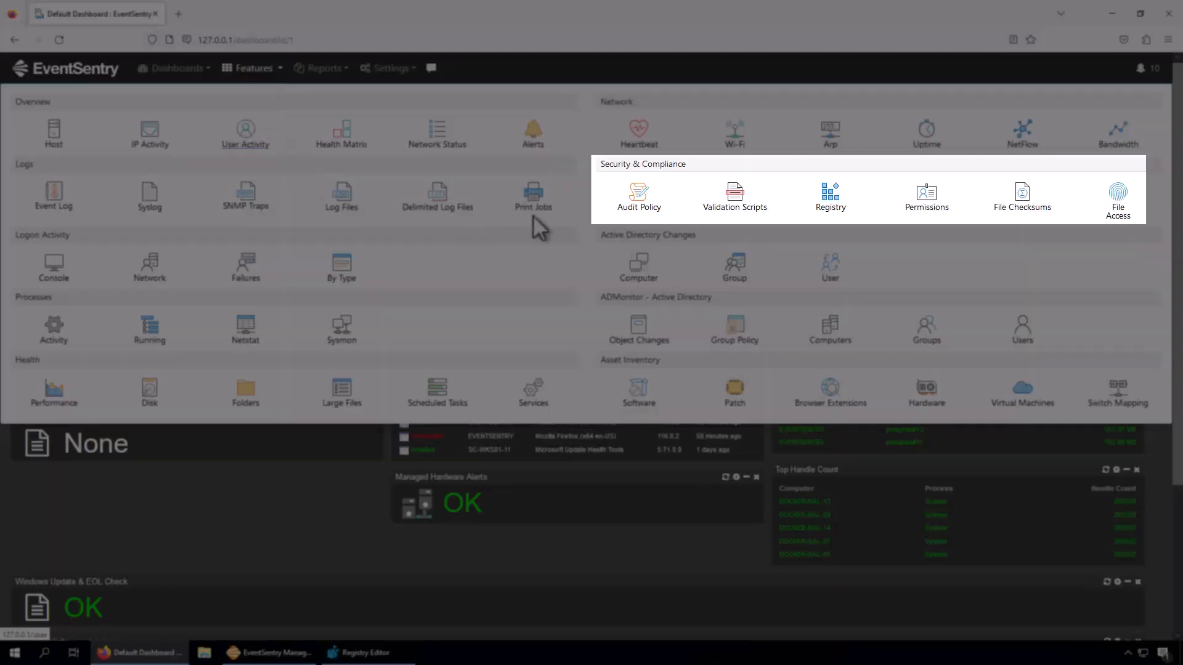
{"action": "left_click", "coordinate": [837, 209]}
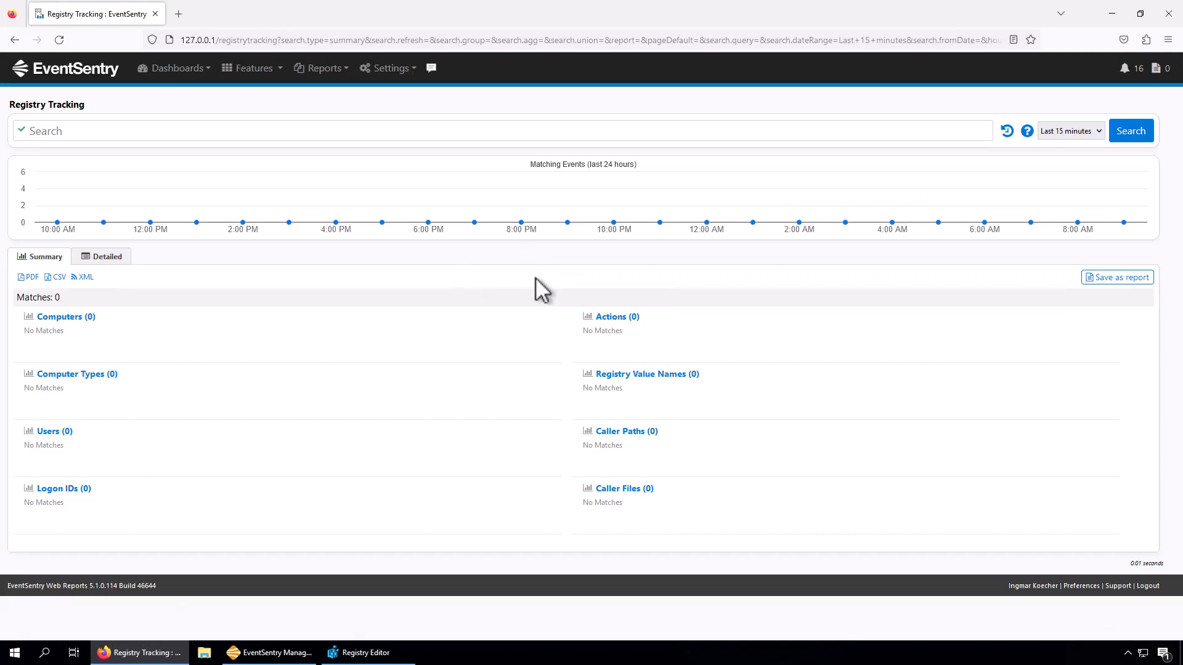
Switch back to the EventSentry Management Console, expand Groups, dismiss the configuration warning and reselect Registry Changes.
{"action": "left_click", "coordinate": [298, 655]}
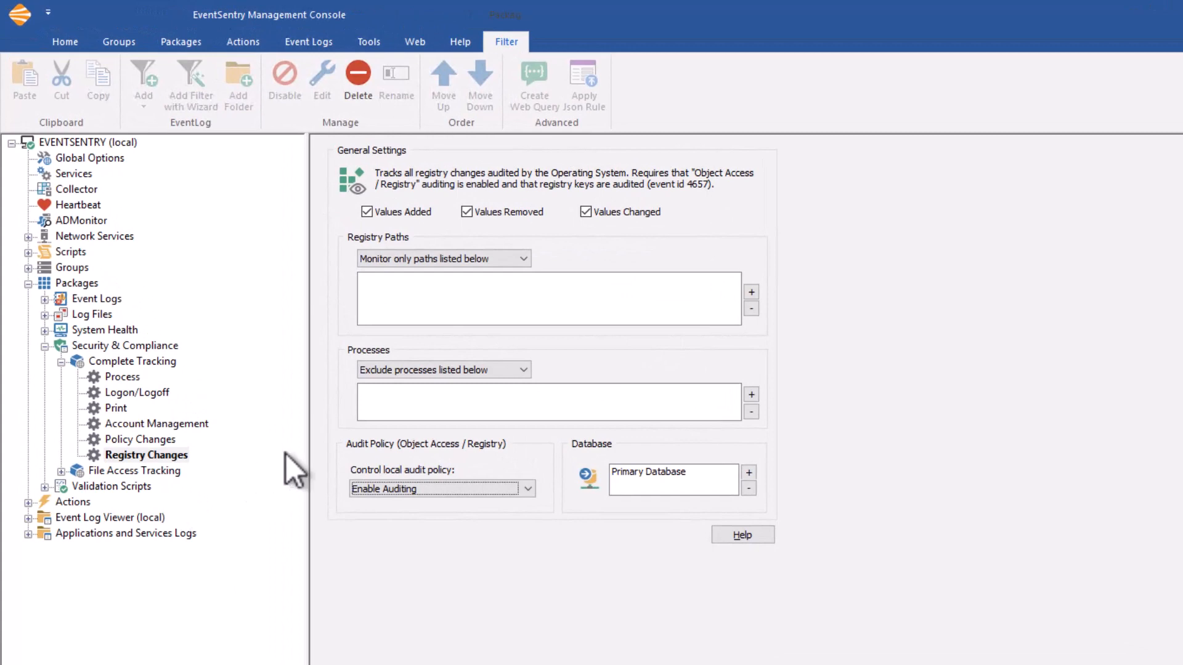
{"action": "left_click", "coordinate": [31, 270]}
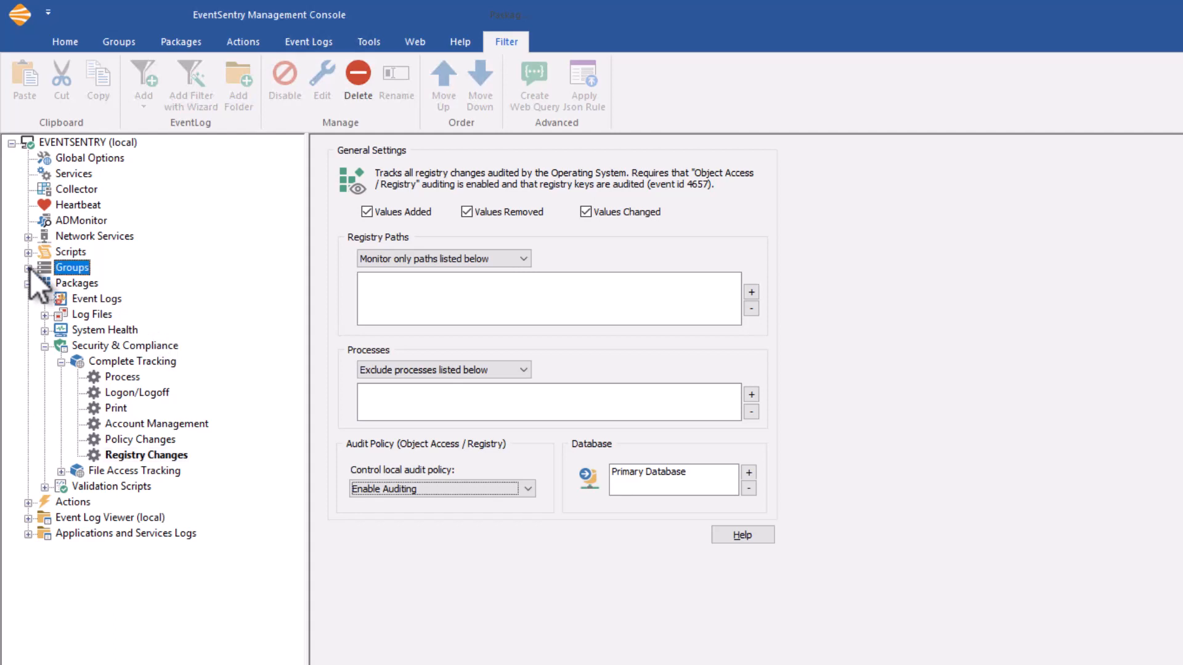
{"action": "left_click", "coordinate": [965, 505]}
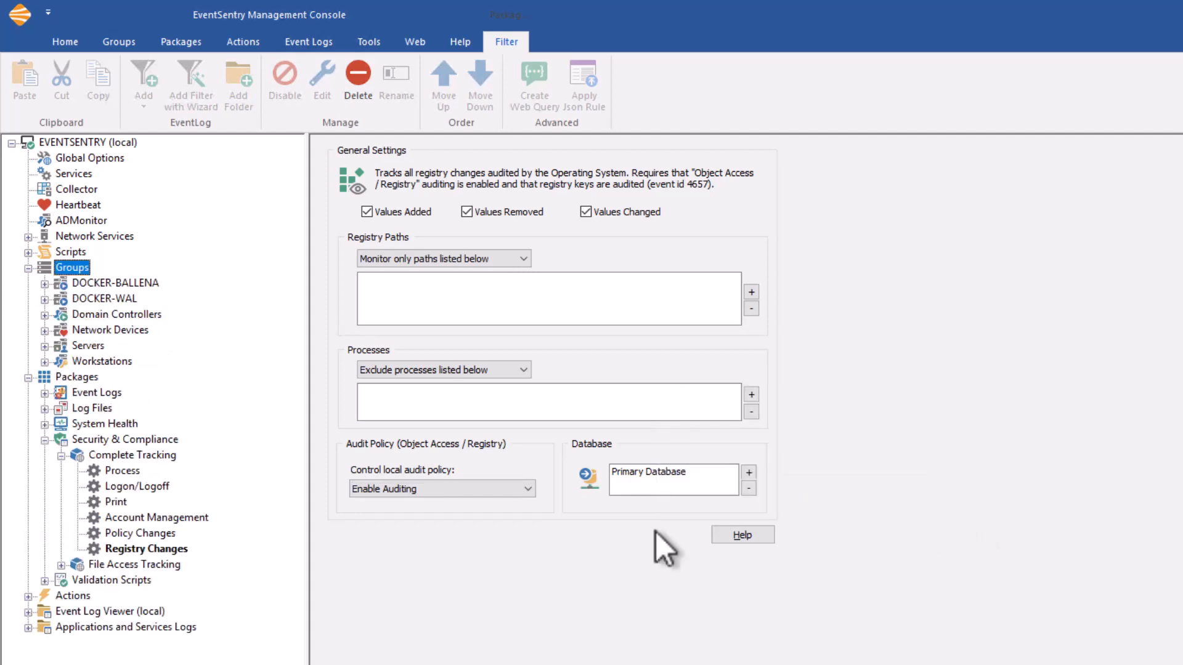
{"action": "left_click", "coordinate": [179, 549]}
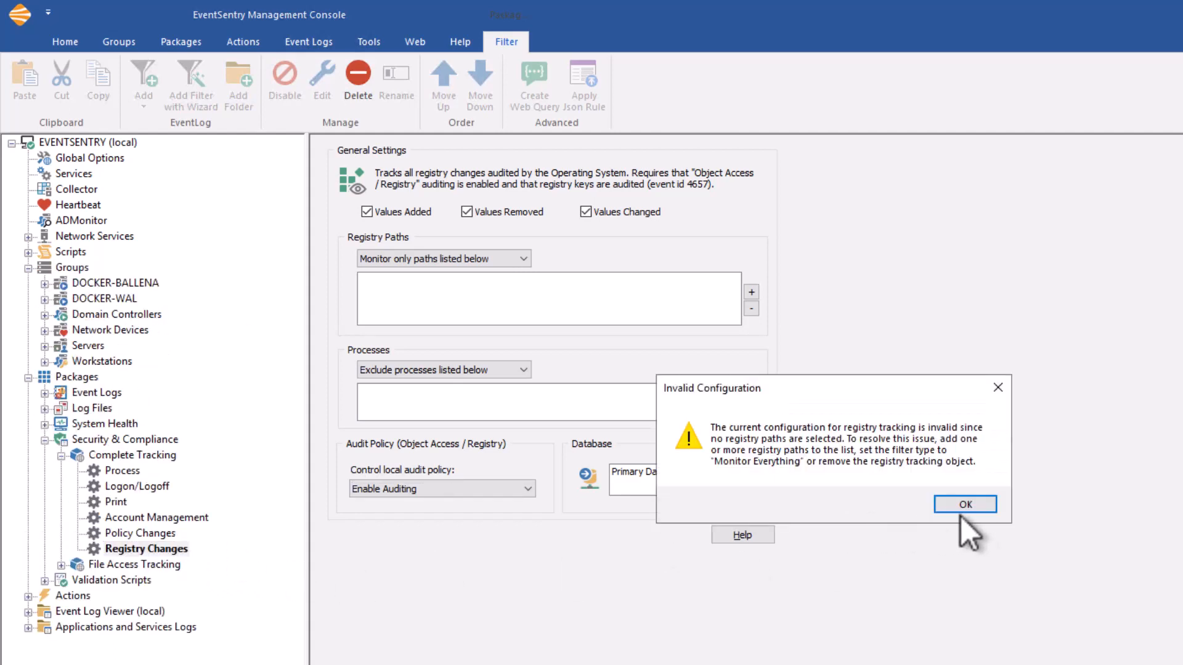
Dismiss the invalid configuration warning, then set Registry Paths to Monitor everything and Processes to Any process.
{"action": "left_click", "coordinate": [963, 510]}
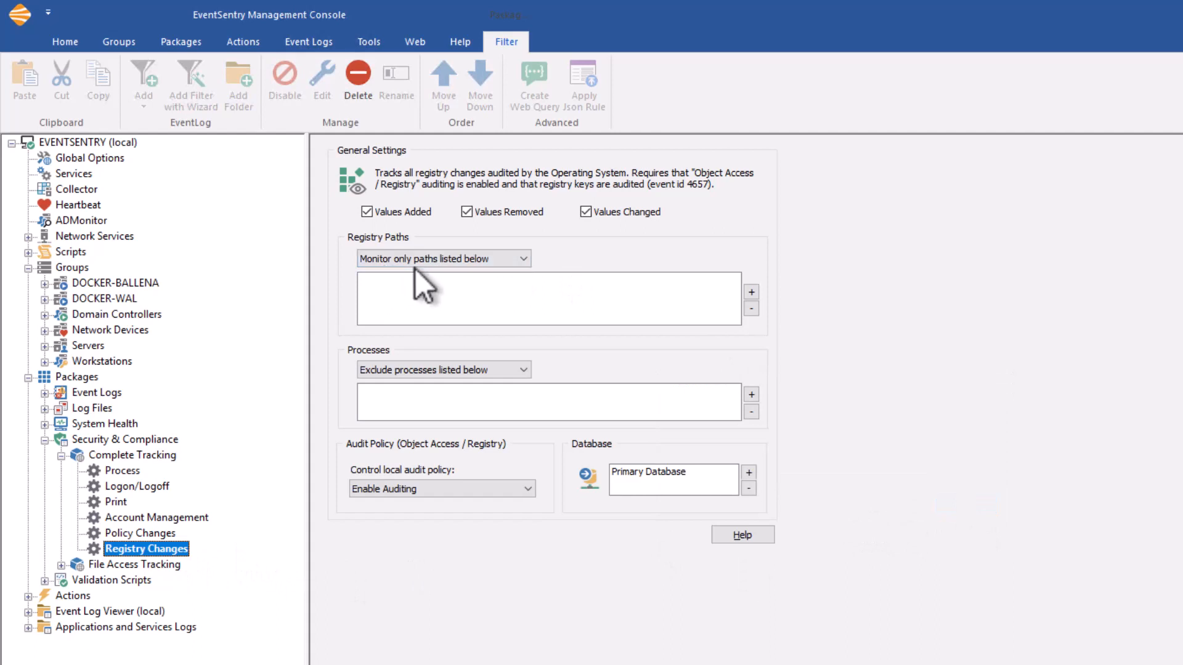
{"action": "left_click", "coordinate": [430, 262]}
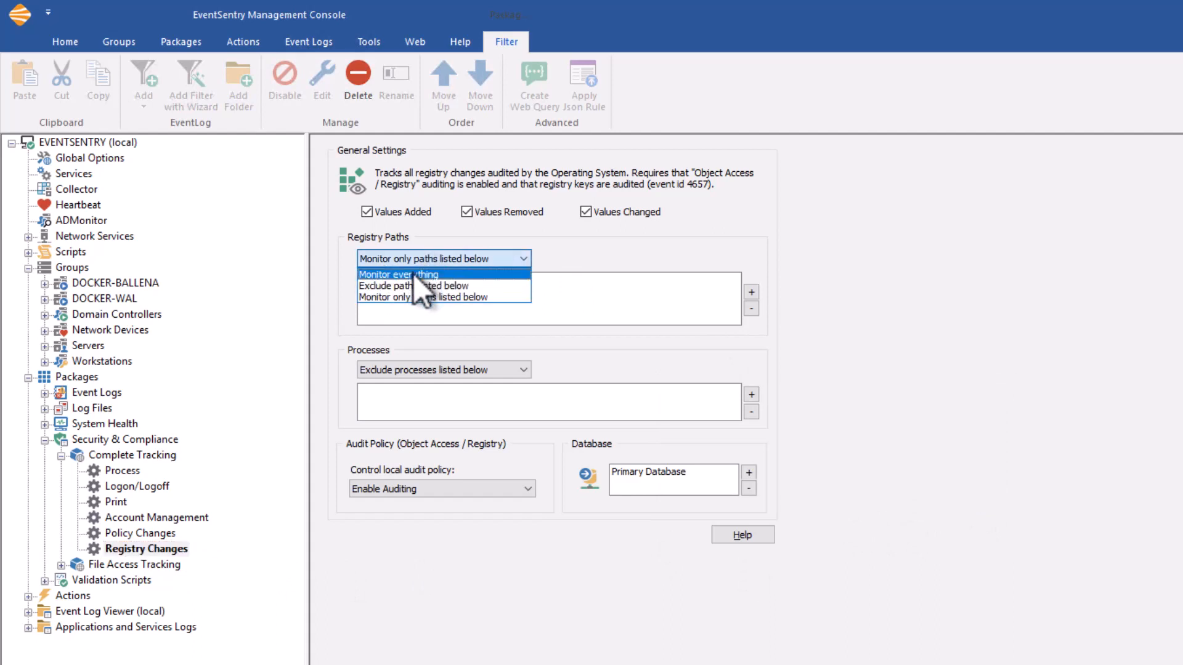
{"action": "left_click", "coordinate": [414, 275]}
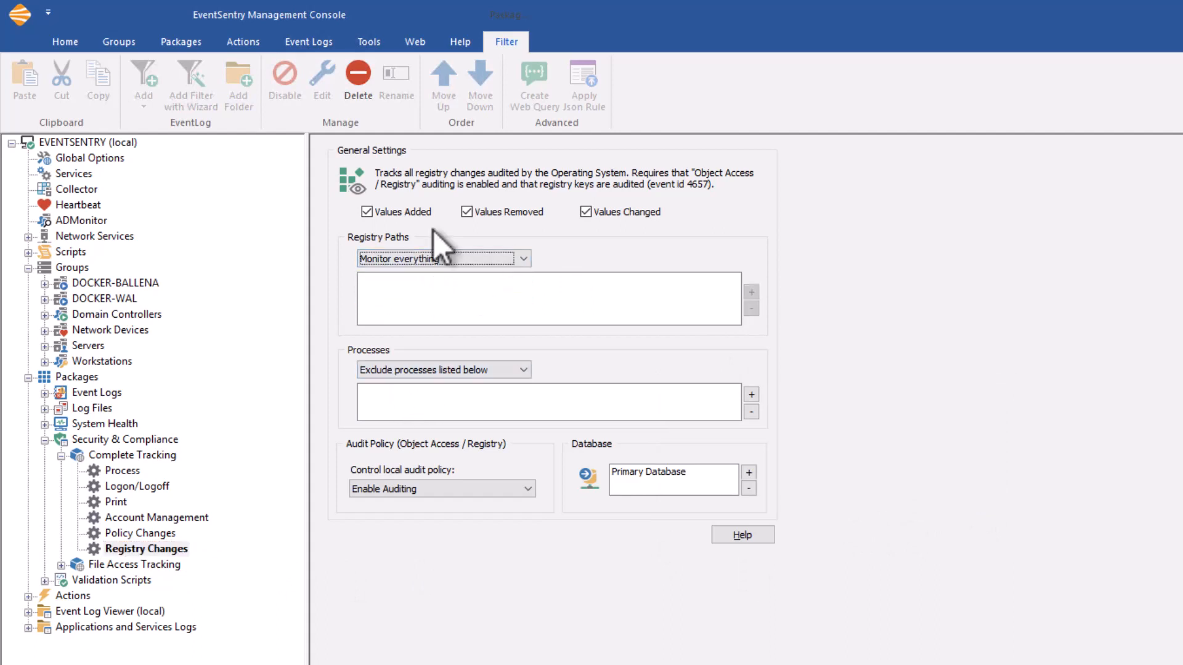
{"action": "left_click", "coordinate": [482, 371]}
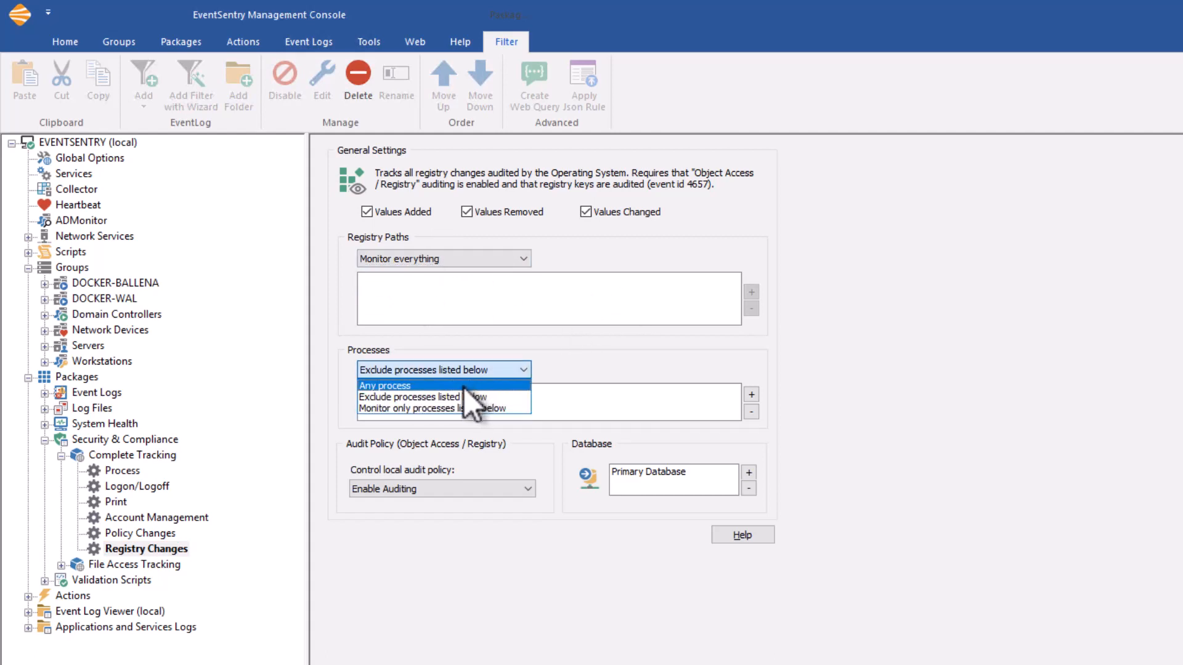
{"action": "left_click", "coordinate": [463, 387]}
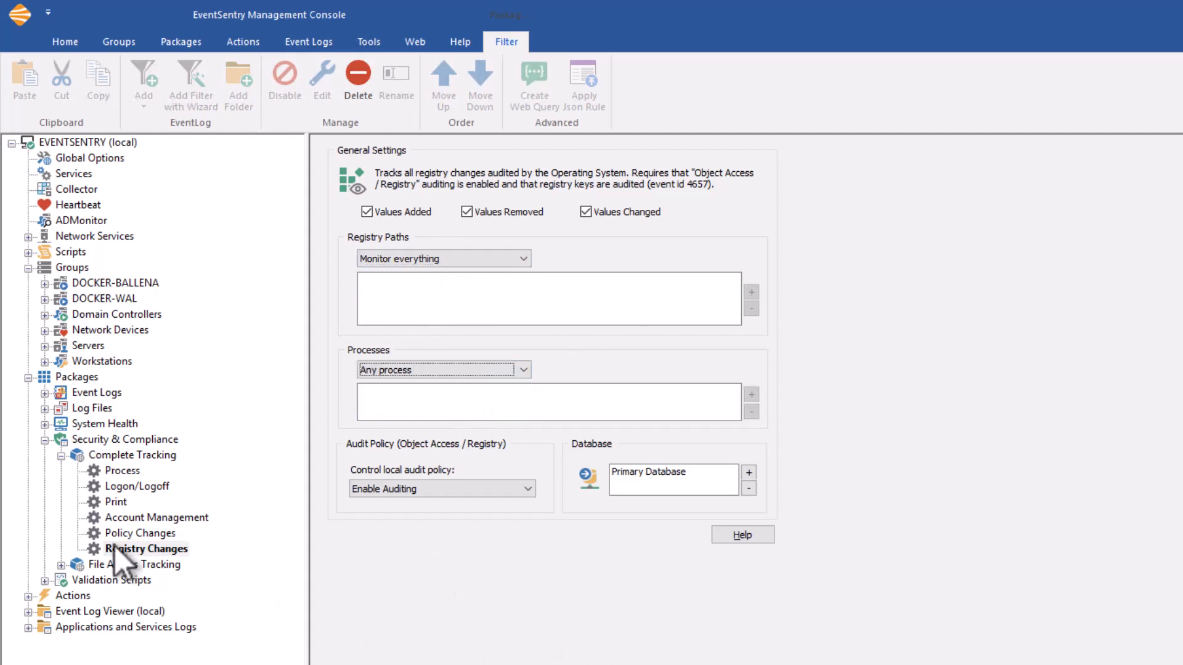
Set the notes of the SWITCH-CISCO host in Network Devices to "Cisco Switch" and save the configuration.
{"action": "left_click", "coordinate": [63, 457]}
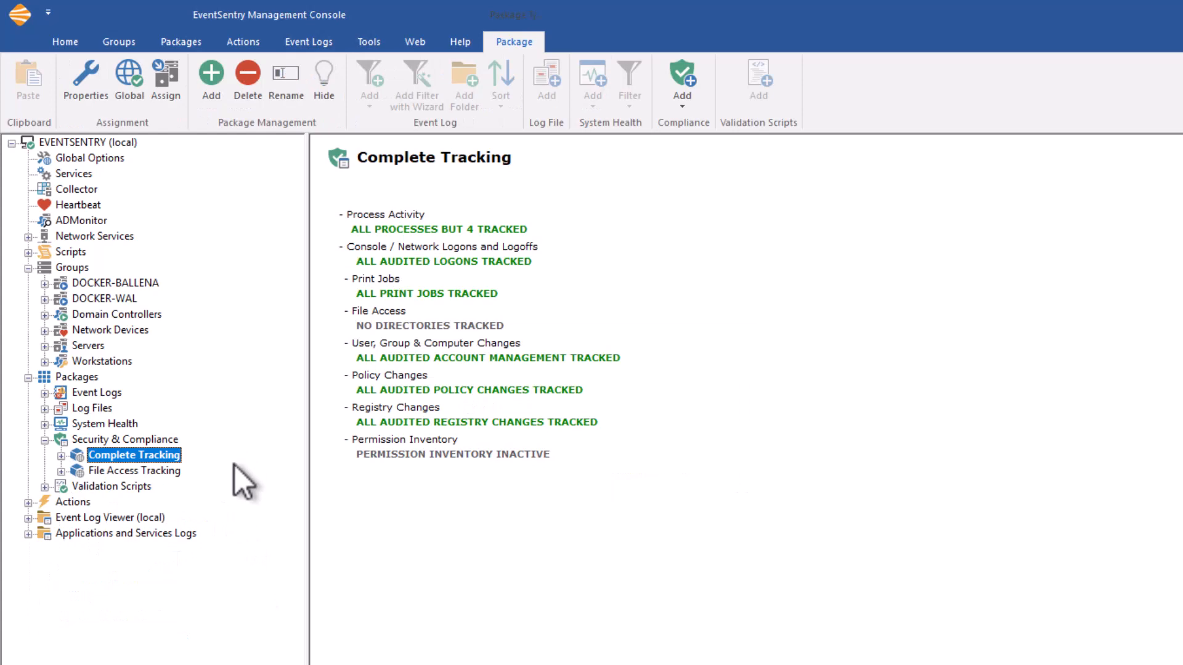
{"action": "left_click", "coordinate": [47, 331]}
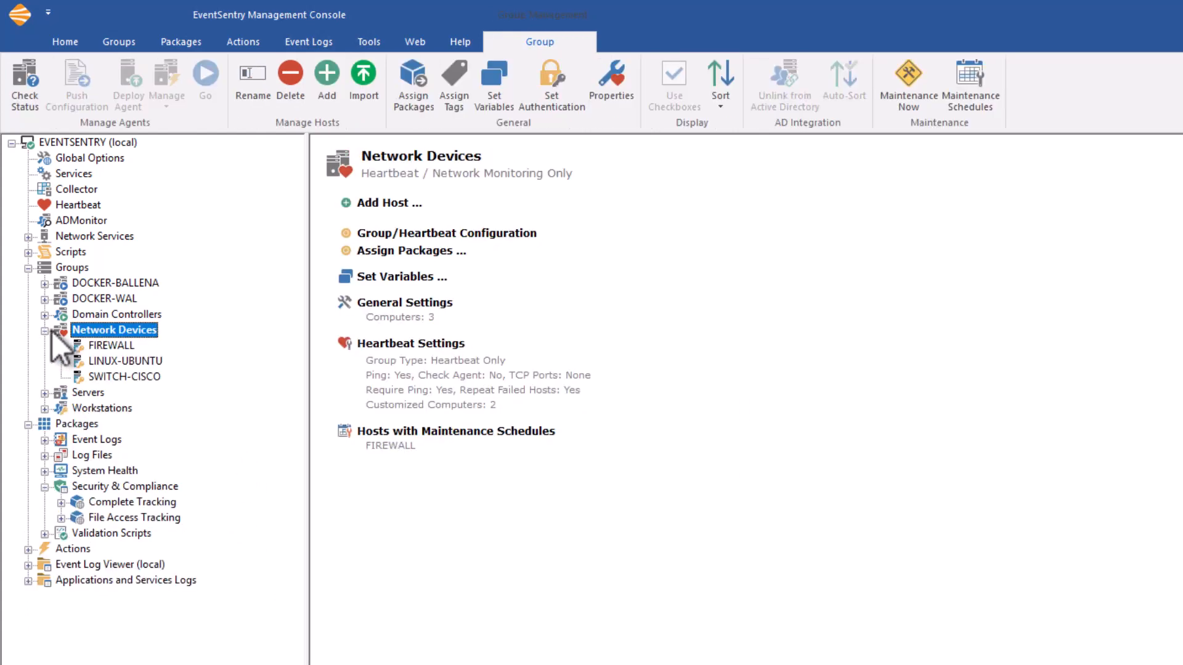
{"action": "left_click", "coordinate": [136, 377]}
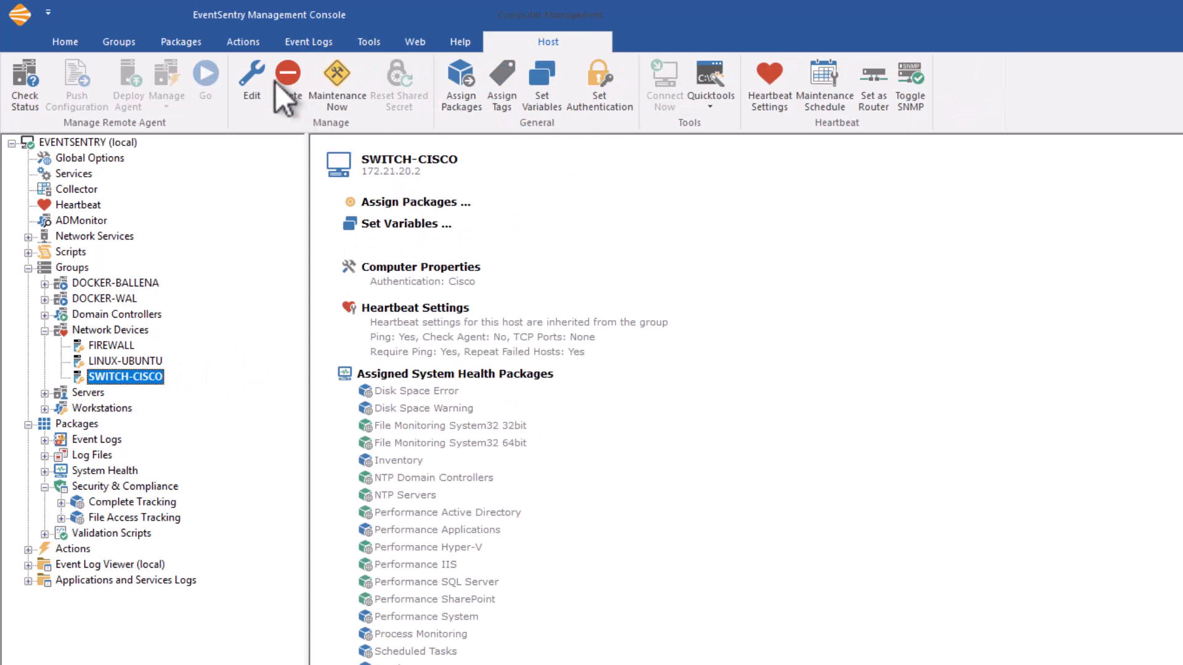
{"action": "left_click", "coordinate": [243, 74]}
{"action": "left_click", "coordinate": [766, 491]}
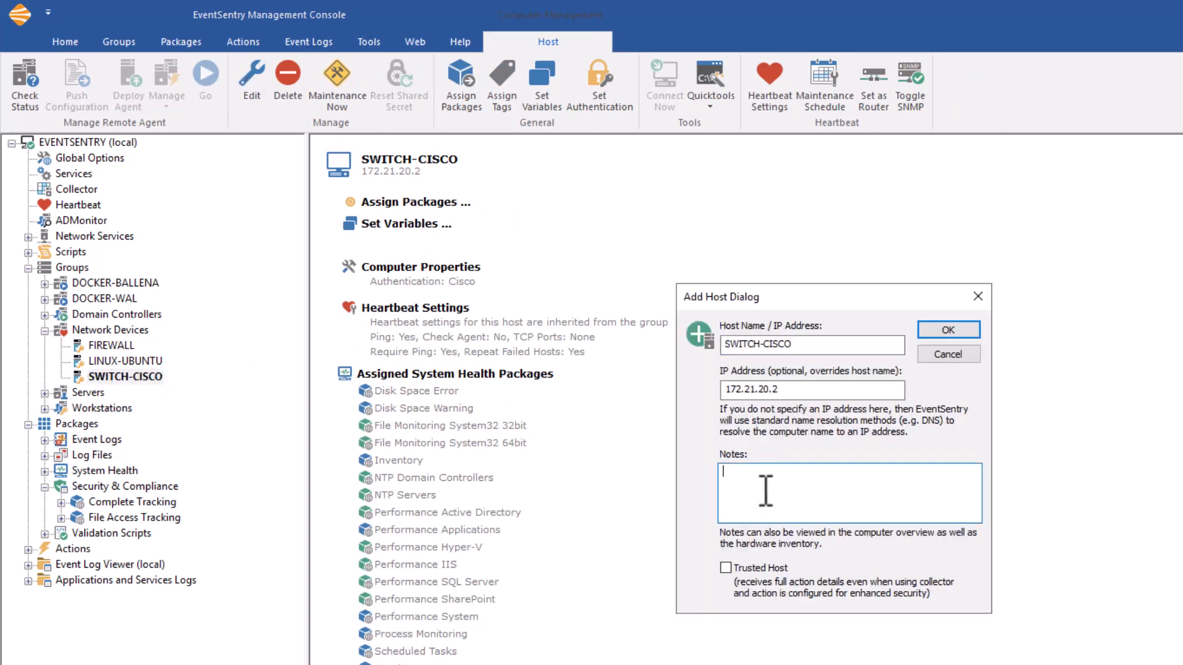
{"action": "type", "text": "Cisco Switch"}
{"action": "left_click", "coordinate": [948, 330]}
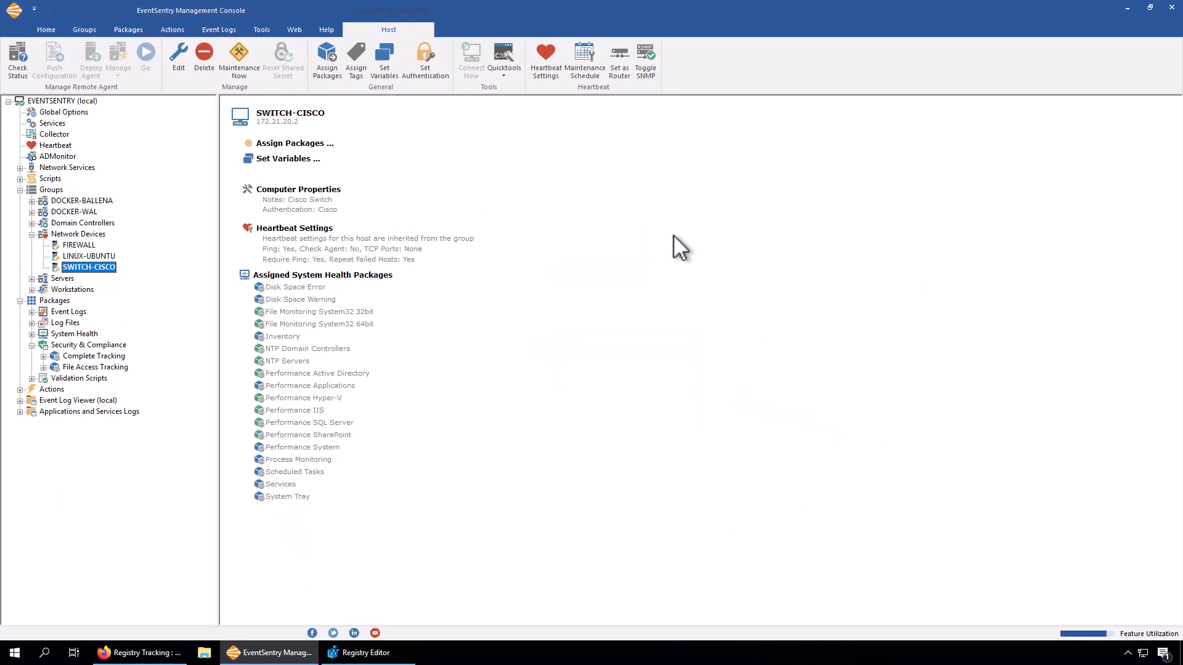
{"action": "left_click", "coordinate": [56, 102]}
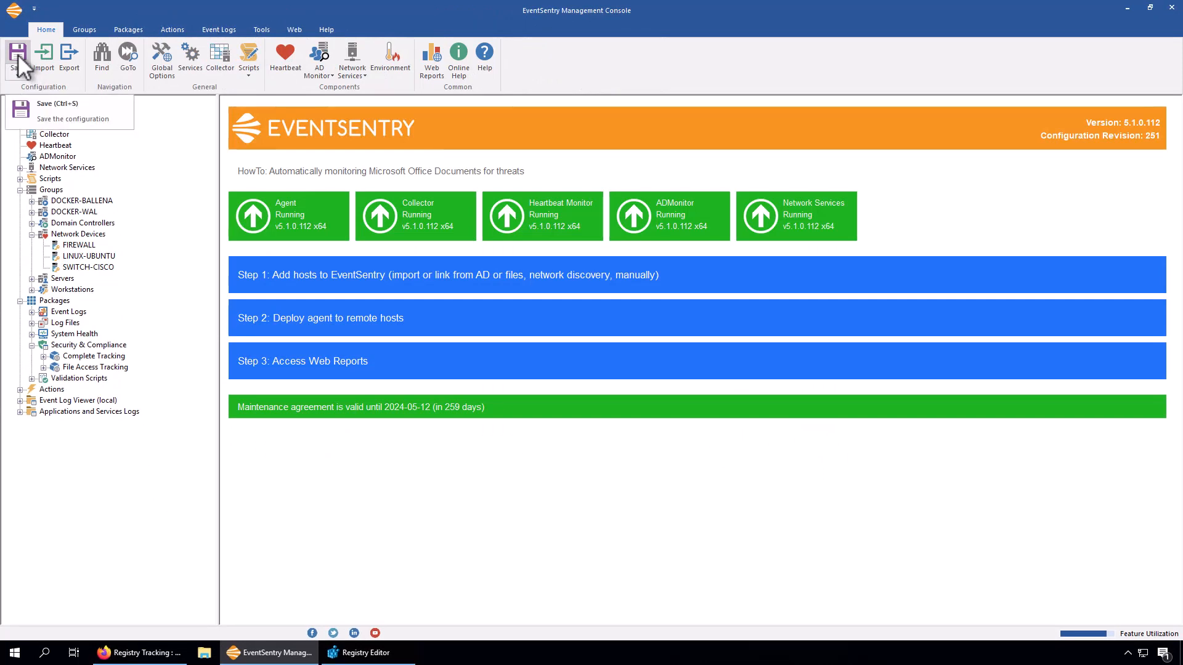
{"action": "left_click", "coordinate": [18, 53]}
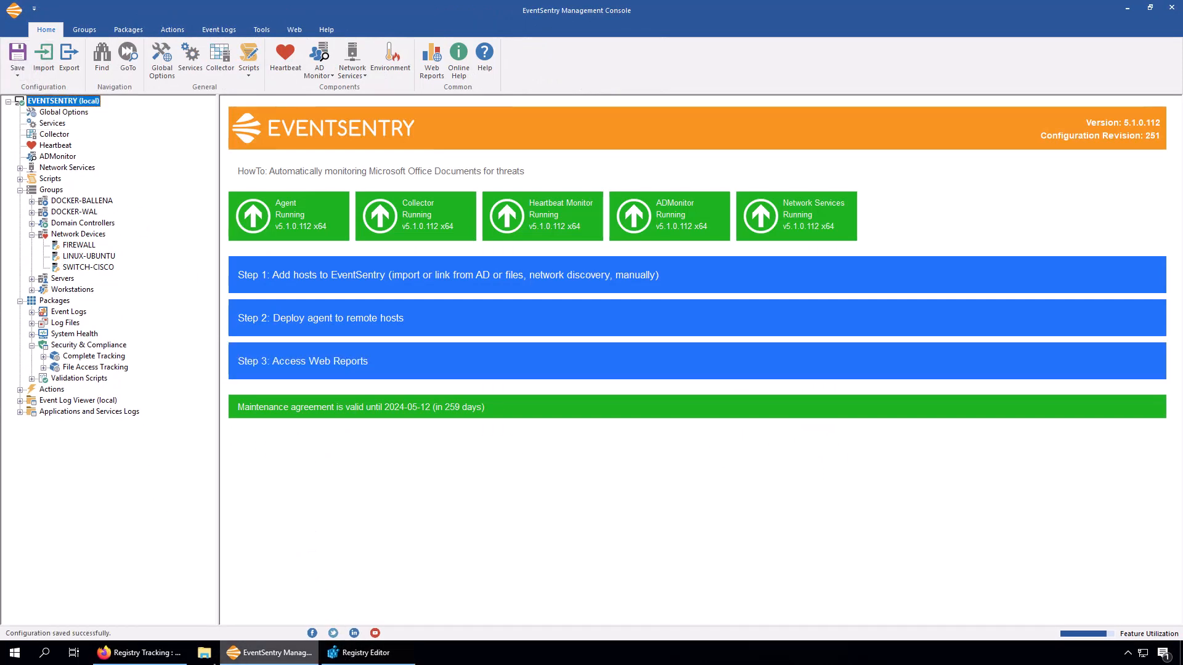
Switch to the web reports in Firefox, rerun the Registry Tracking search and examine the detailed list of changes.
{"action": "left_click", "coordinate": [172, 658]}
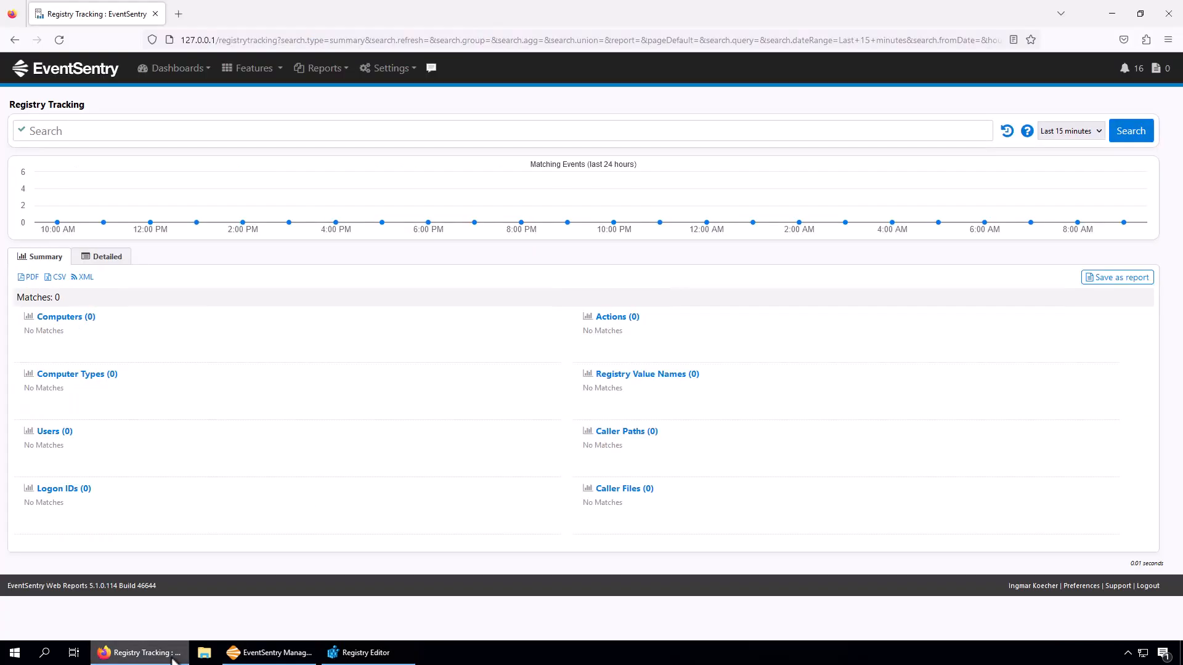
{"action": "left_click", "coordinate": [1134, 132]}
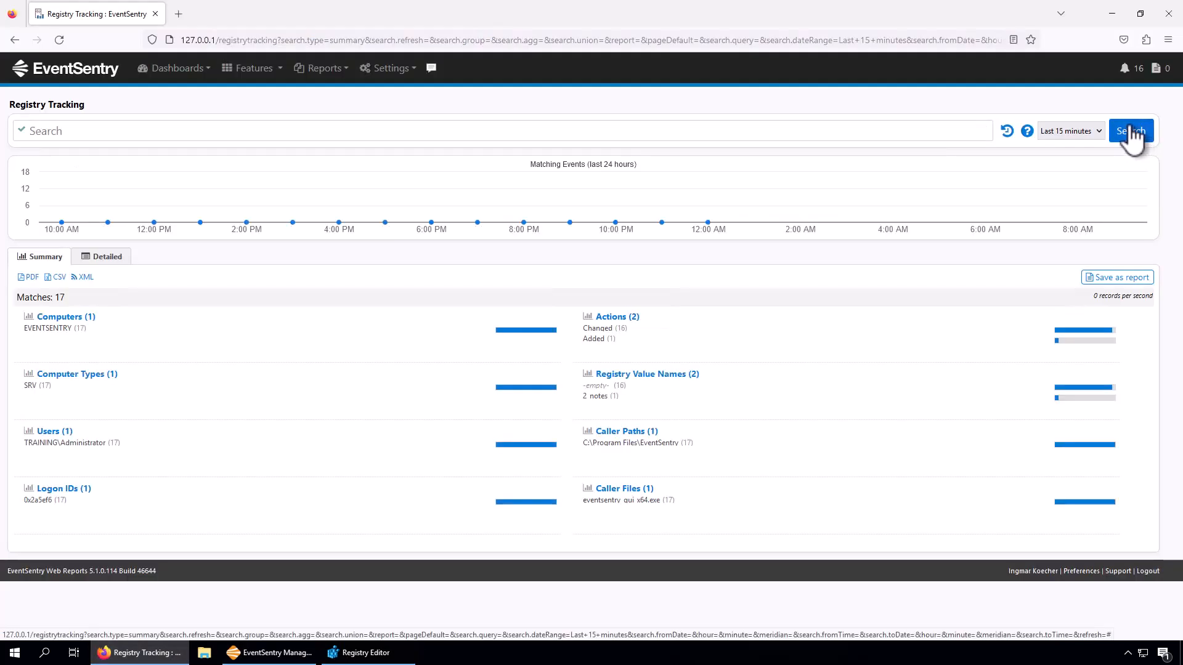
{"action": "left_click", "coordinate": [119, 259]}
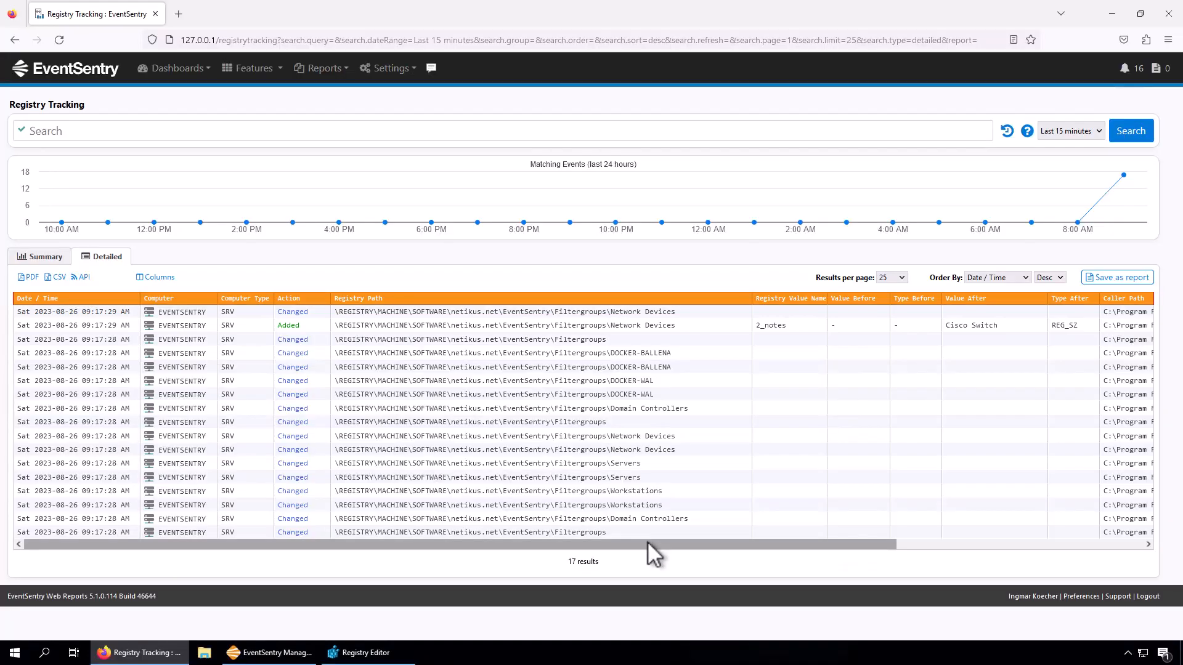
{"action": "mouse_move", "coordinate": [648, 544]}
{"action": "left_mouse_down"}
{"action": "mouse_move", "coordinate": [737, 546]}
{"action": "mouse_move", "coordinate": [666, 545]}
{"action": "left_mouse_up"}
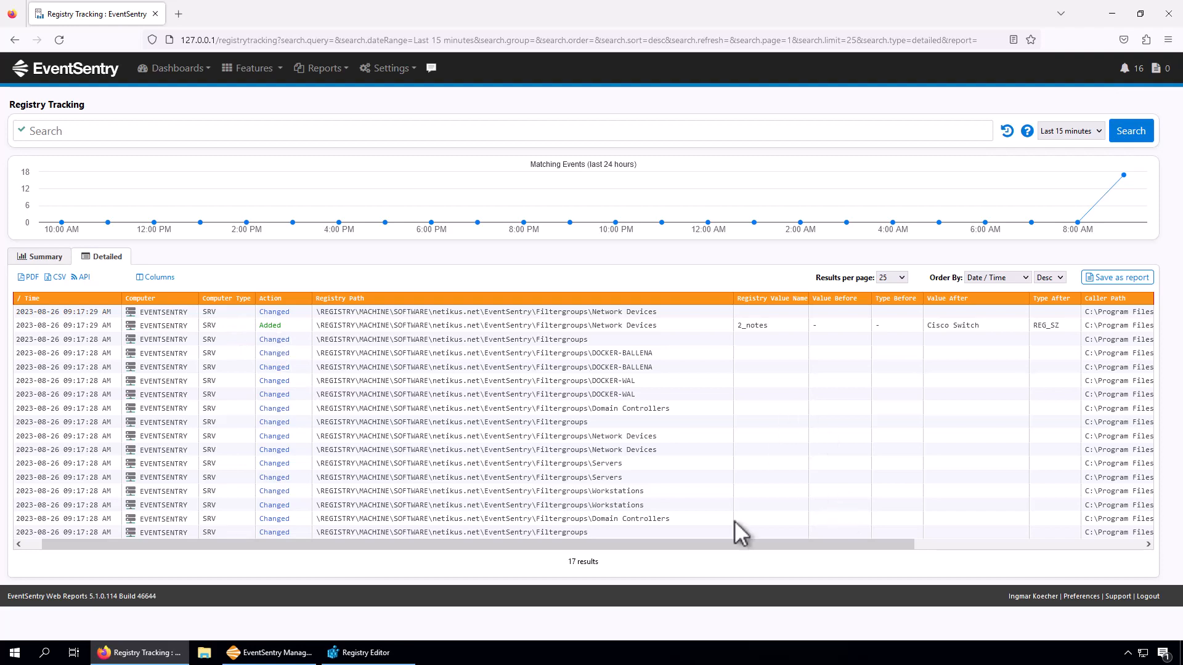
{"action": "left_click_drag", "start_coordinate": [732, 545], "coordinate": [887, 545]}
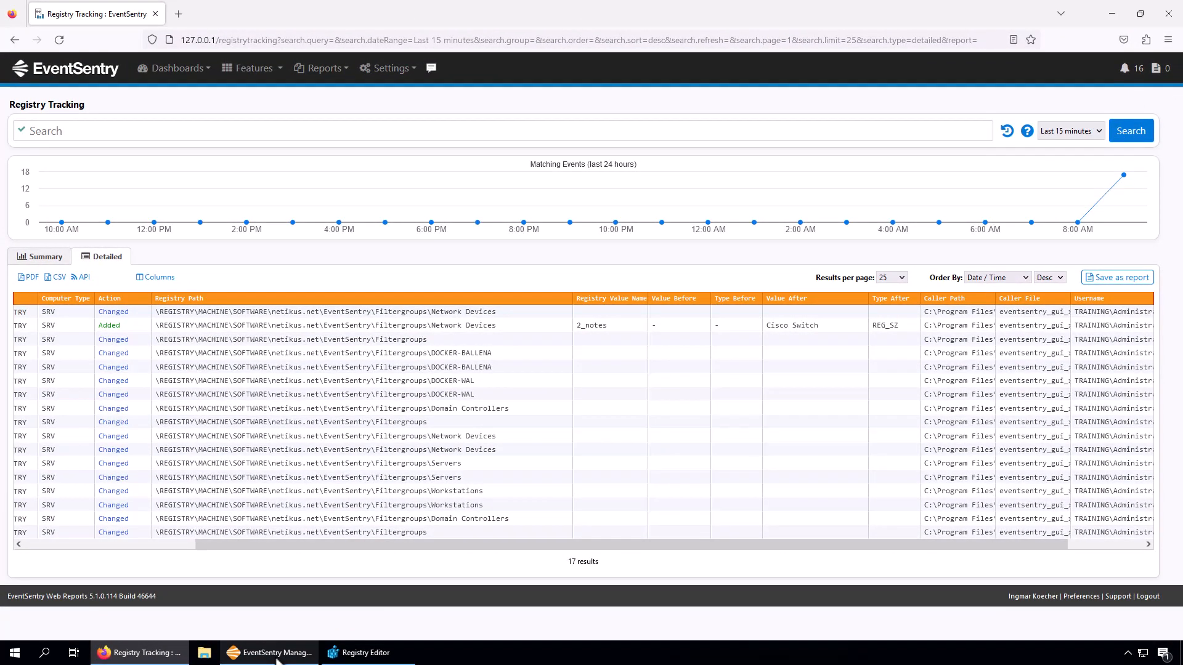
Switch to the EventSentry Management Console, clear the notes of the SWITCH-CISCO host and save the configuration.
{"action": "left_click", "coordinate": [298, 658]}
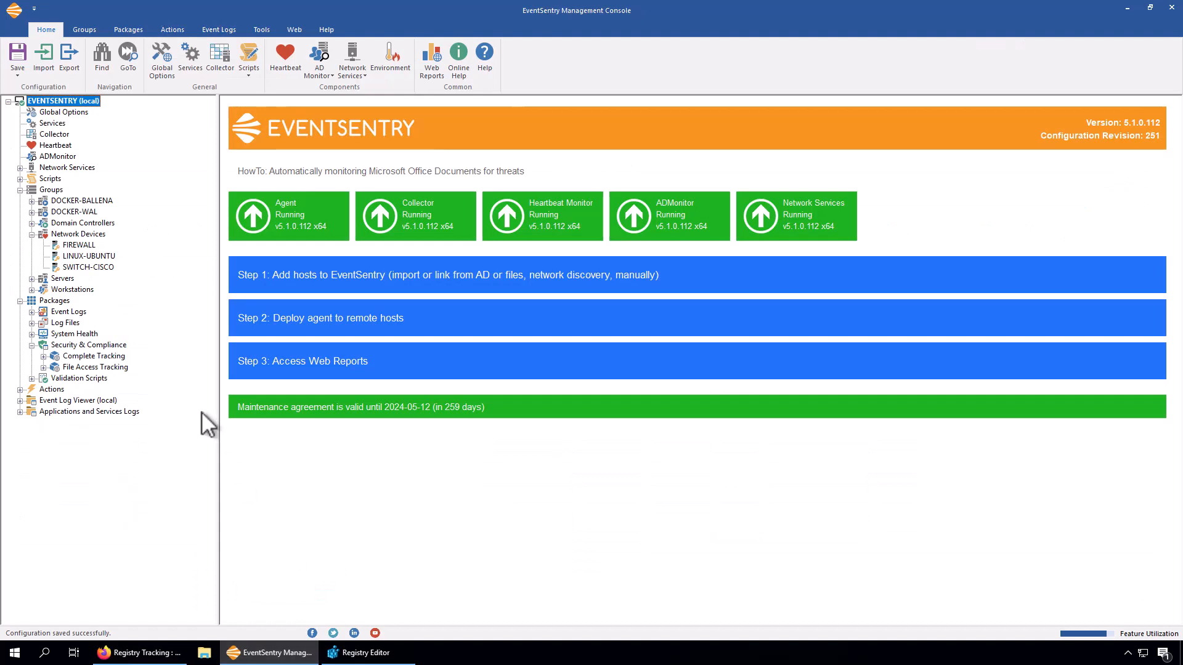
{"action": "left_click", "coordinate": [90, 267]}
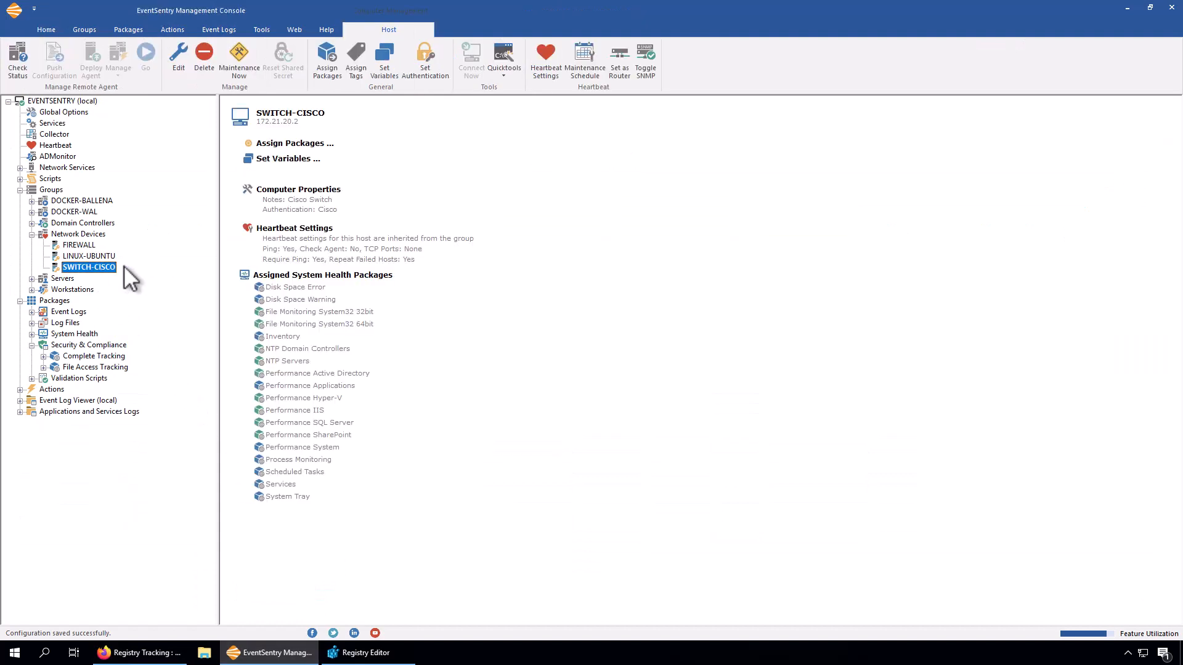
{"action": "left_click", "coordinate": [170, 51]}
{"action": "left_click_drag", "start_coordinate": [579, 357], "coordinate": [470, 332]}
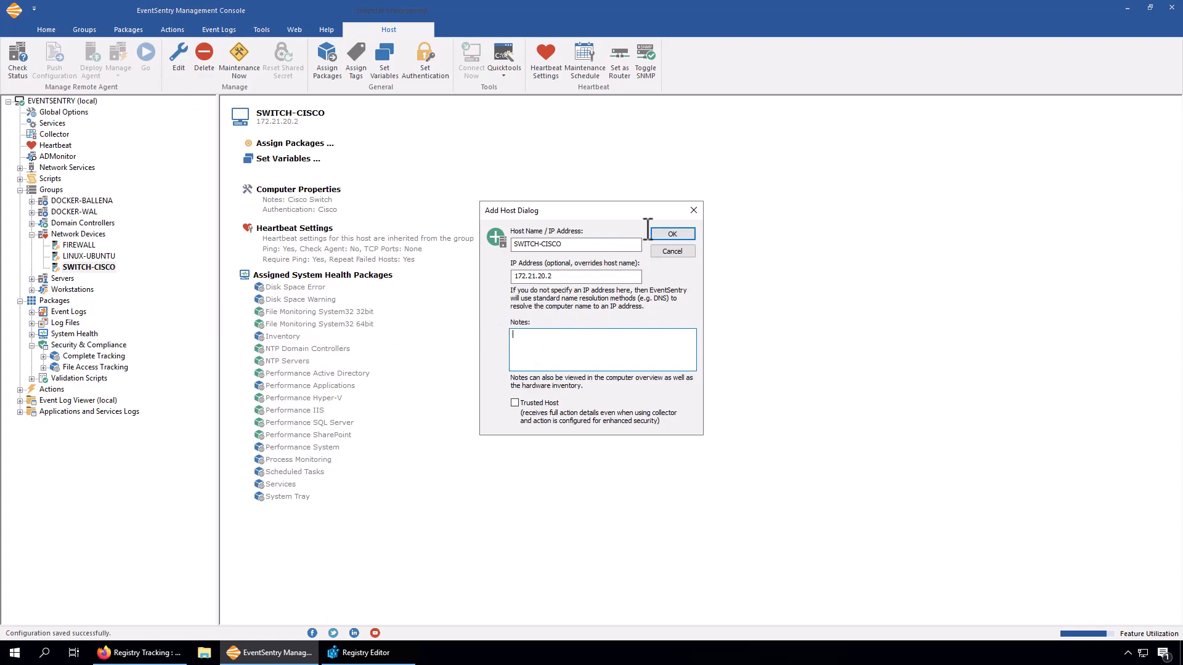
{"action": "left_click", "coordinate": [672, 234]}
{"action": "left_click", "coordinate": [63, 100]}
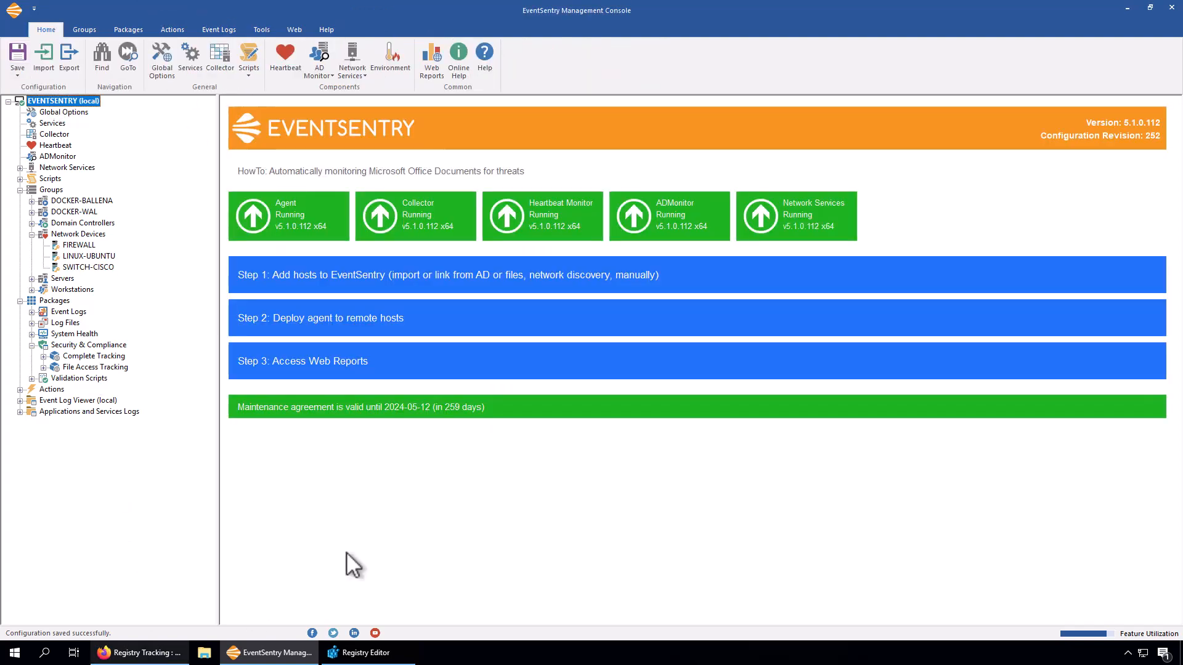
Return to the web reports, refresh the detailed registry tracking results and examine the Value Before of the removed 2_notes entry.
{"action": "key", "text": "alt+Tab"}
{"action": "left_click", "coordinate": [1120, 131]}
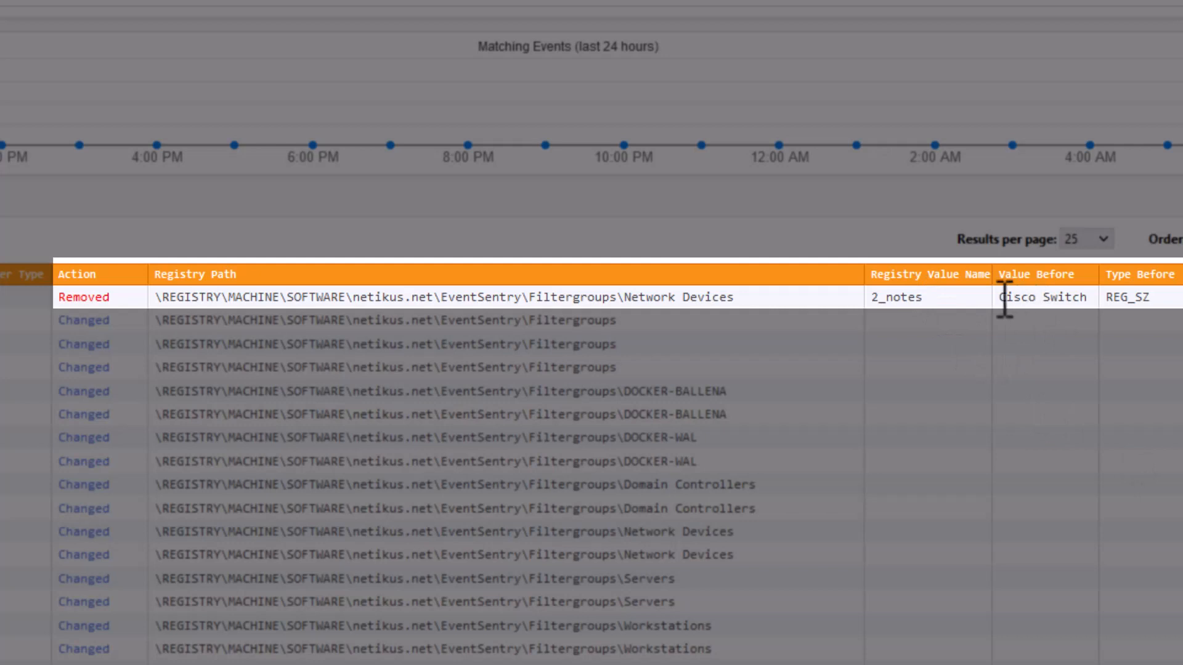
{"action": "left_click_drag", "start_coordinate": [1001, 298], "coordinate": [1083, 297]}
{"action": "left_click", "coordinate": [1168, 295]}
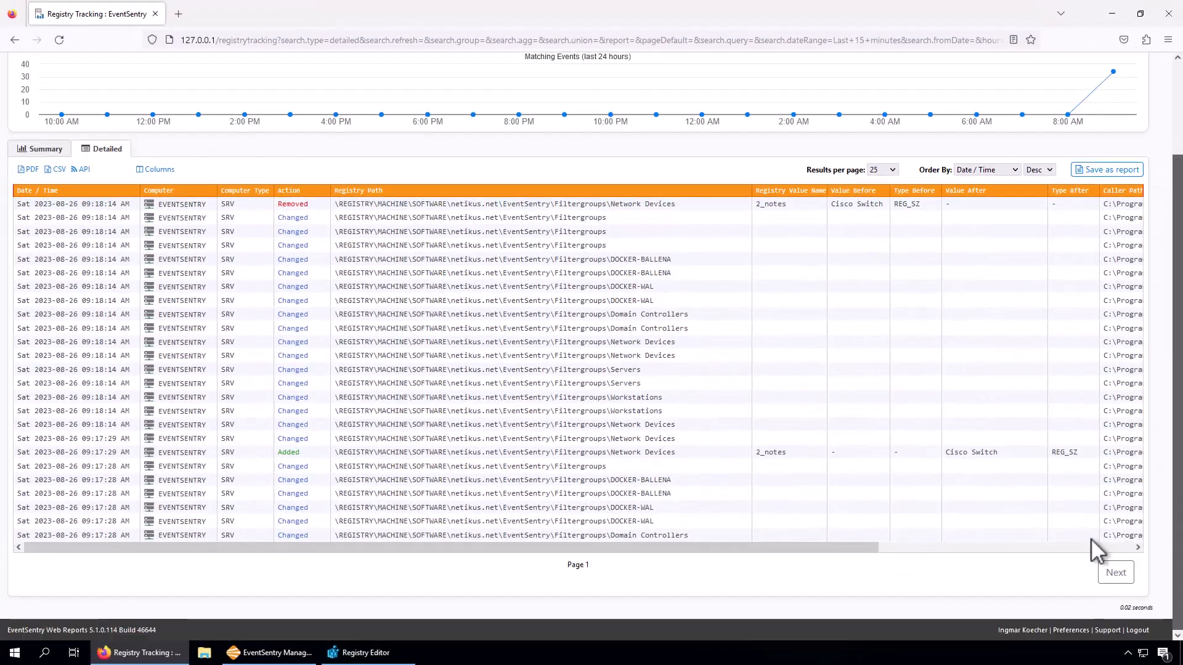
Widen the Caller Path, Caller File and Username columns of the detailed results to fit their full contents.
{"action": "left_click", "coordinate": [1078, 548]}
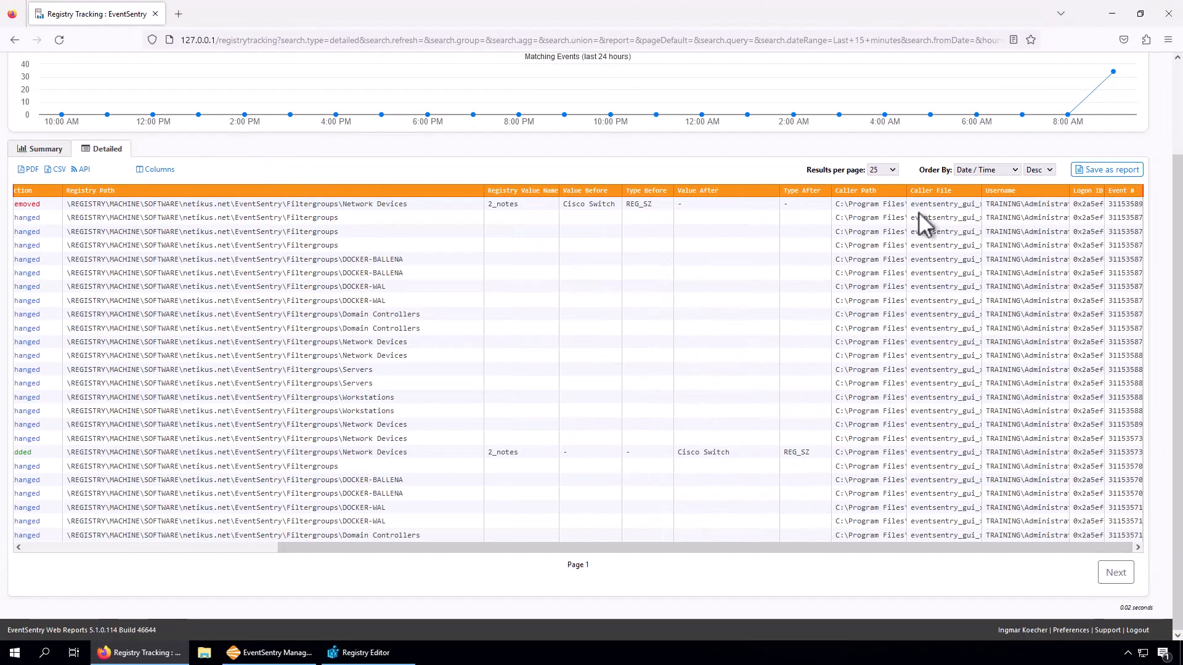
{"action": "left_click_drag", "start_coordinate": [927, 188], "coordinate": [965, 206]}
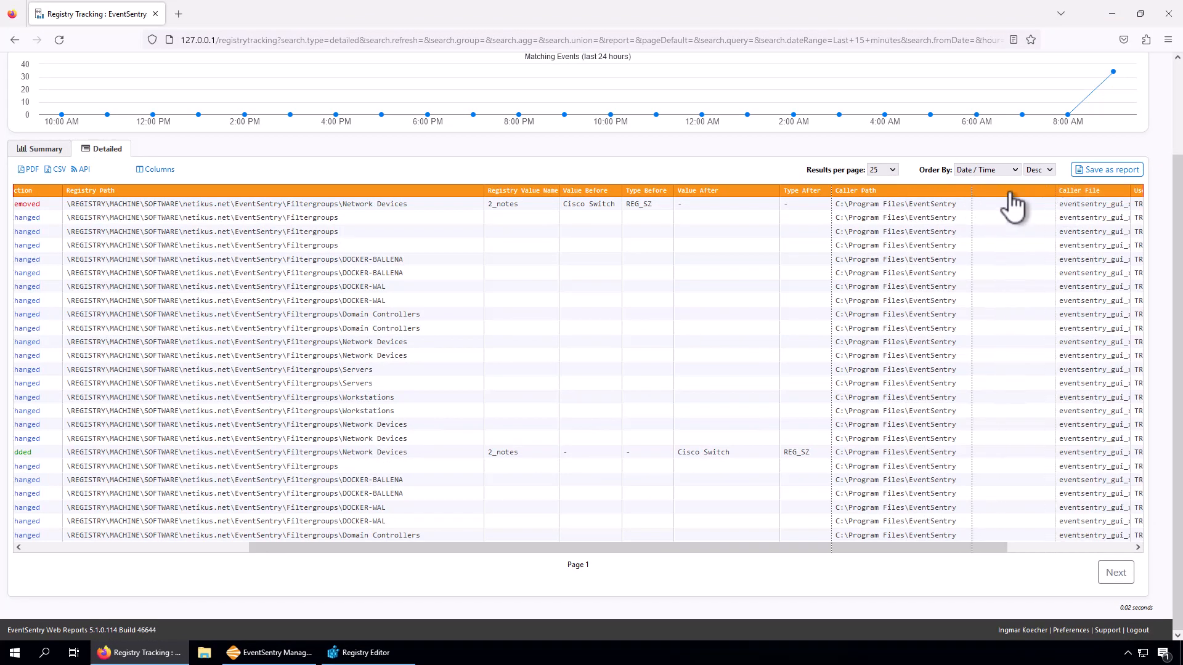
{"action": "left_click_drag", "start_coordinate": [1049, 192], "coordinate": [1072, 192]}
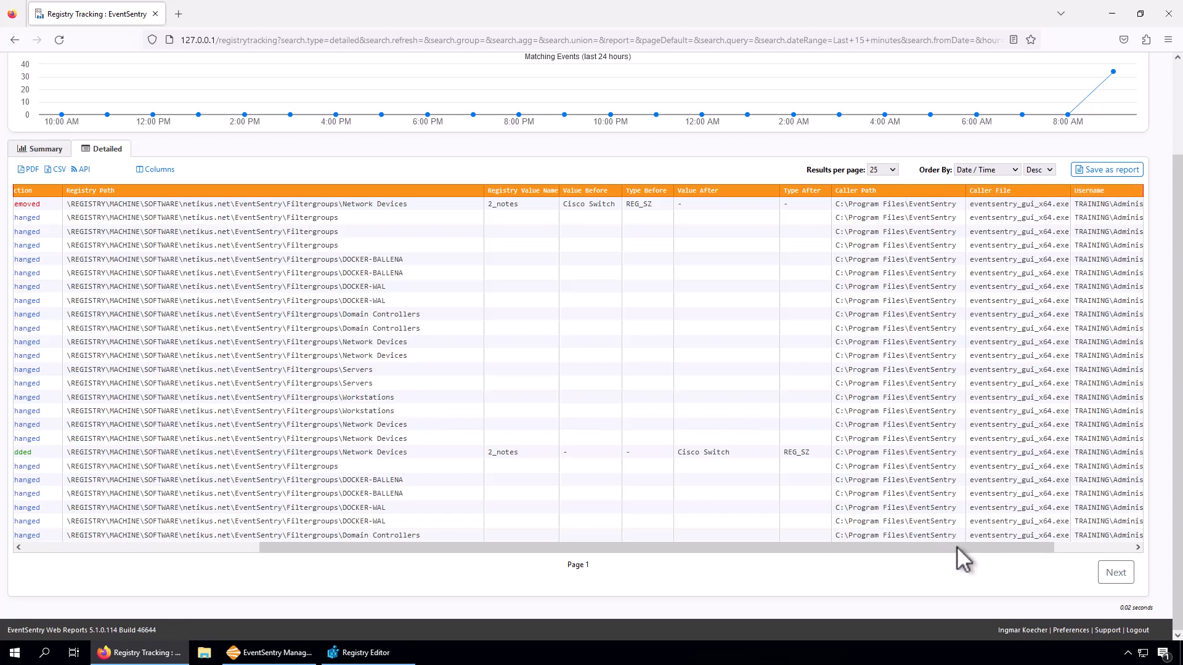
{"action": "left_click_drag", "start_coordinate": [959, 548], "coordinate": [1077, 549]}
{"action": "left_click_drag", "start_coordinate": [1070, 191], "coordinate": [1093, 207]}
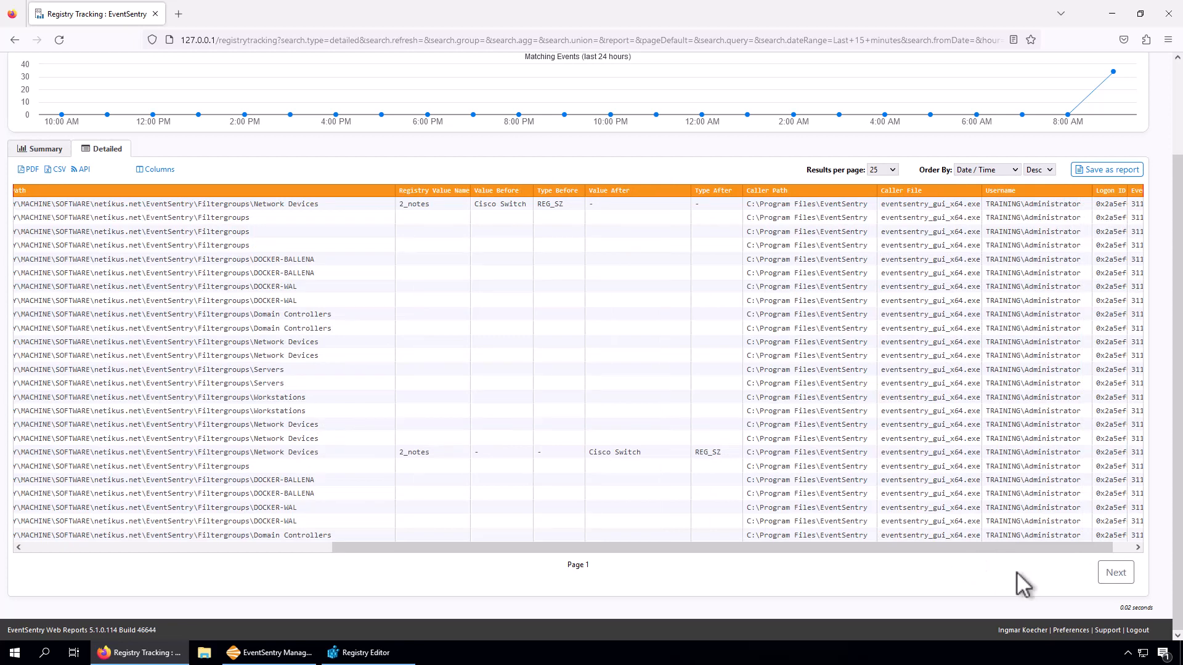
{"action": "left_click", "coordinate": [1128, 547]}
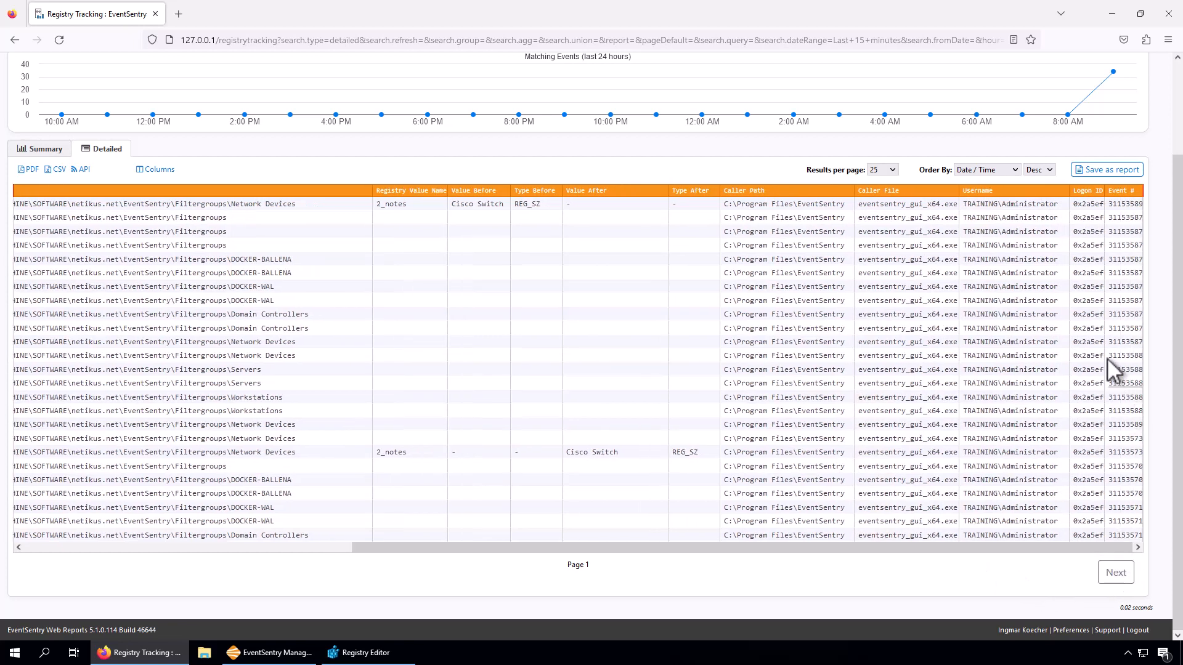
Examine the event details behind the removed 2_notes entry and close them.
{"action": "left_click", "coordinate": [1134, 204]}
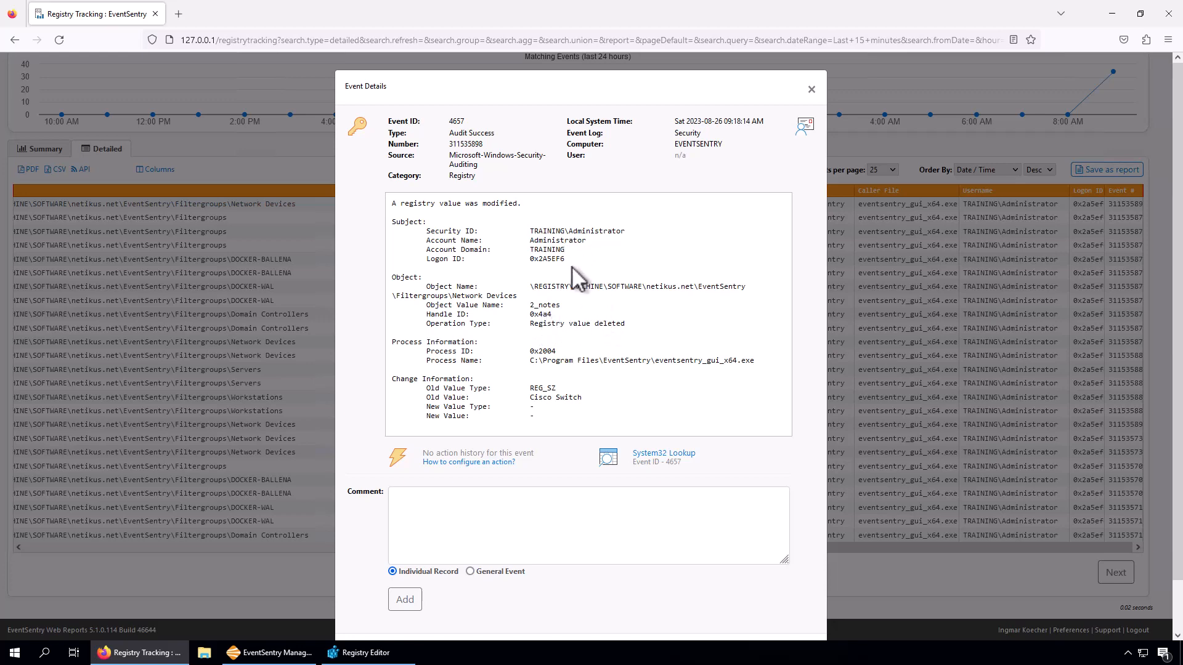
{"action": "left_click", "coordinate": [839, 148]}
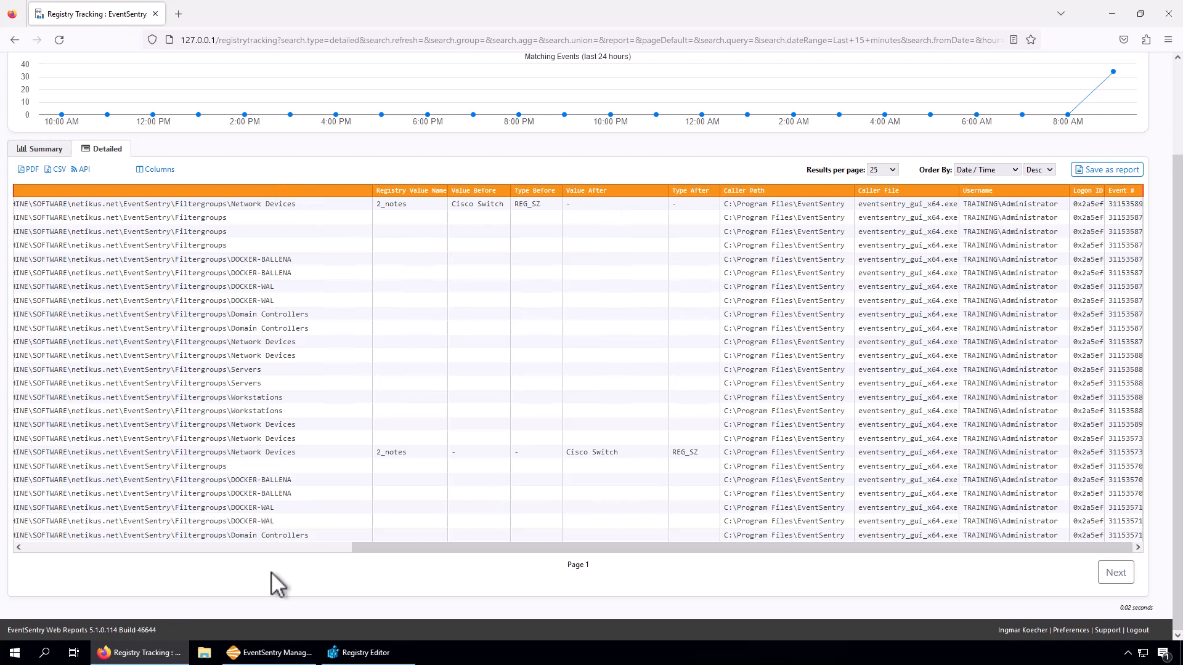
{"action": "left_click", "coordinate": [280, 548]}
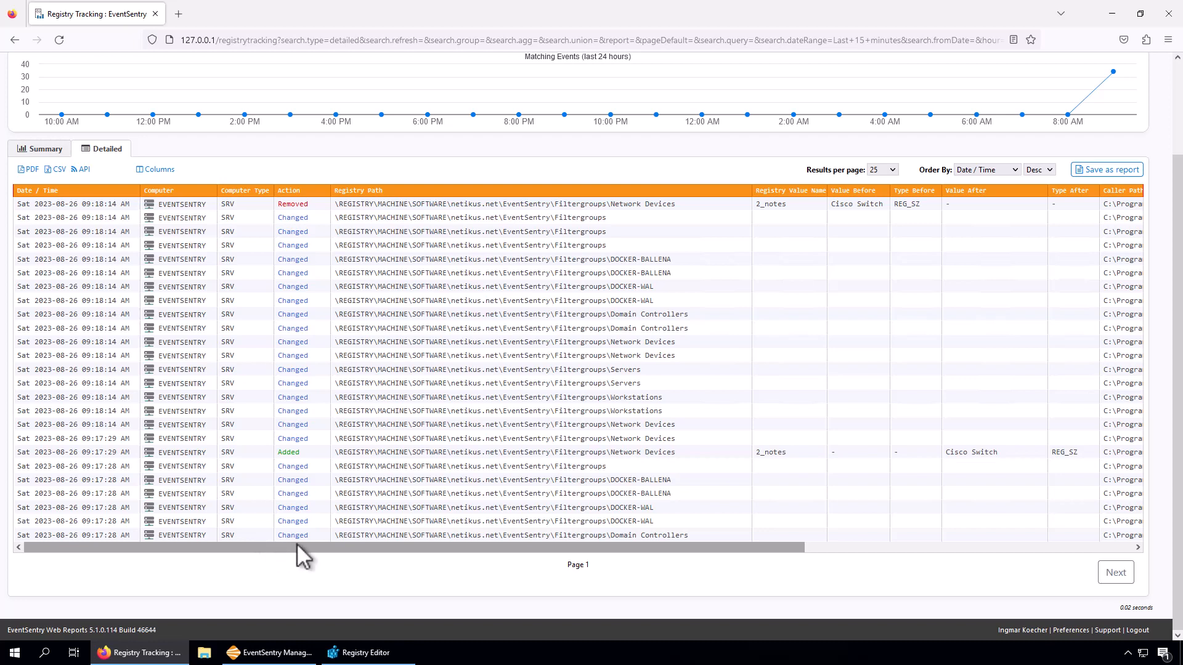
Switch to Registry Editor, review where Filtergroups sits under HKEY_LOCAL_MACHINE\SOFTWARE, and close the editor.
{"action": "left_click", "coordinate": [373, 651]}
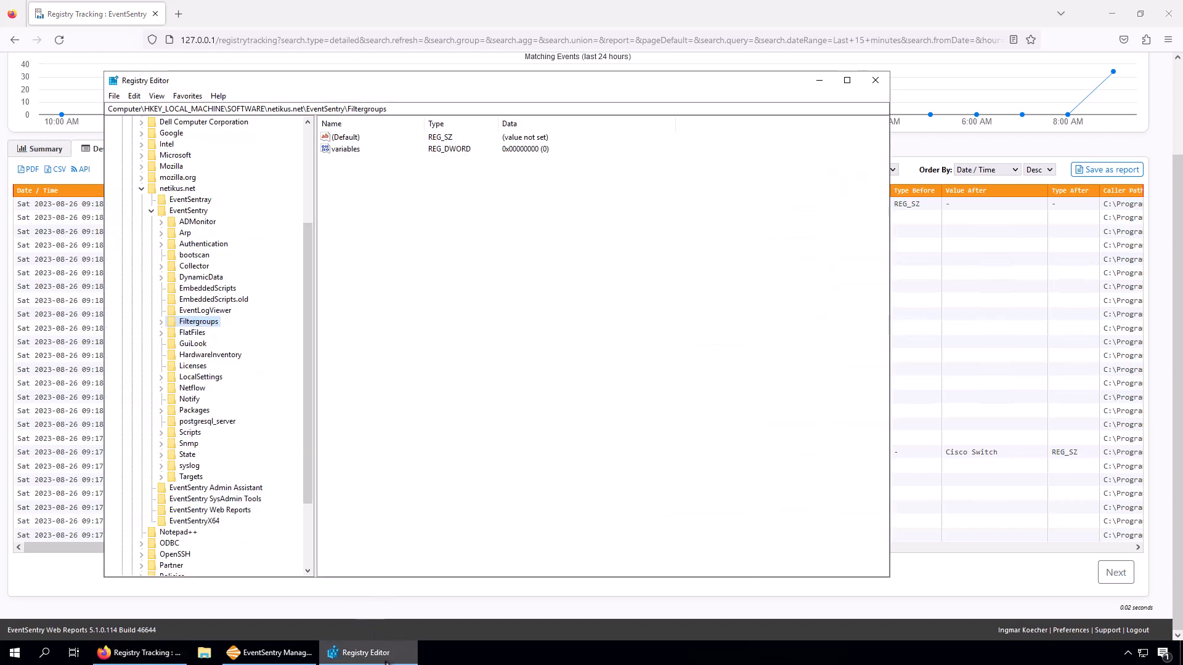
{"action": "left_click_drag", "start_coordinate": [309, 322], "coordinate": [322, 192]}
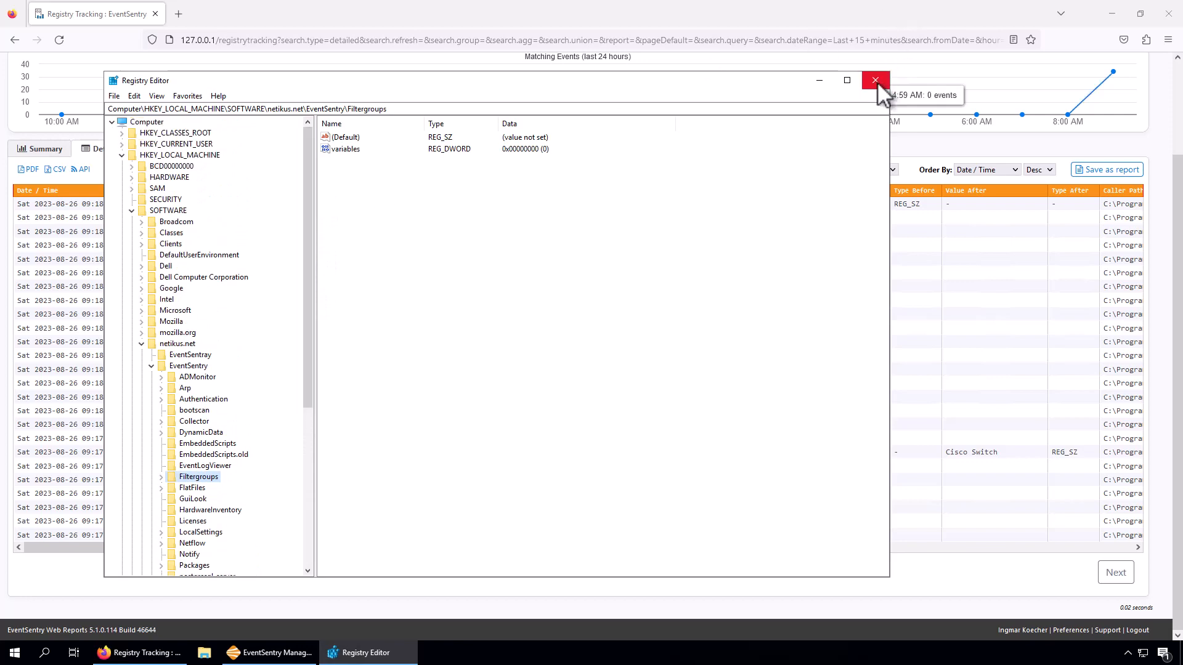
{"action": "left_click", "coordinate": [876, 81]}
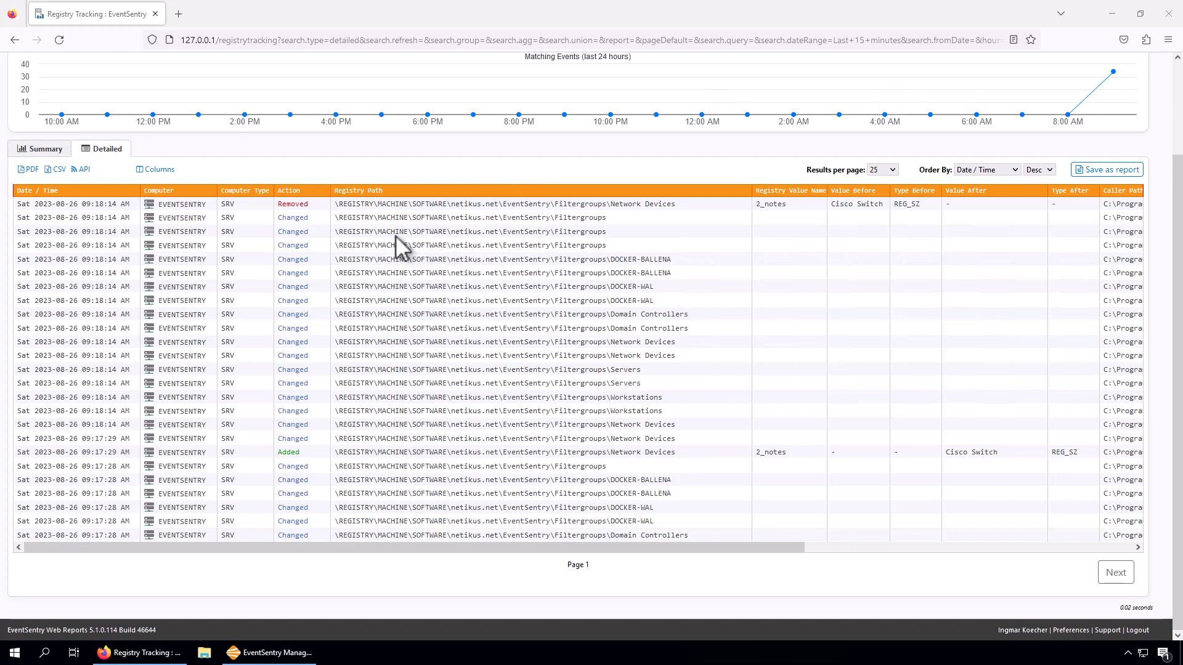
Examine the Logon ID and Event # columns of the tracked registry changes.
{"action": "left_click_drag", "start_coordinate": [1100, 548], "coordinate": [1094, 546]}
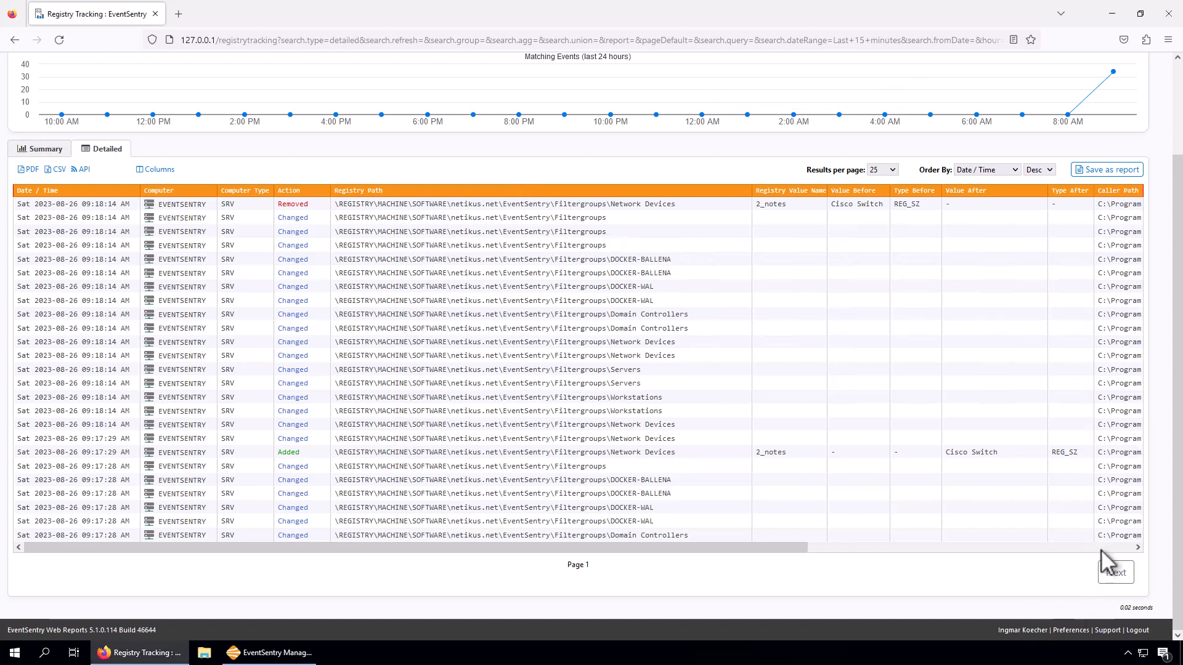
{"action": "left_click", "coordinate": [1109, 547]}
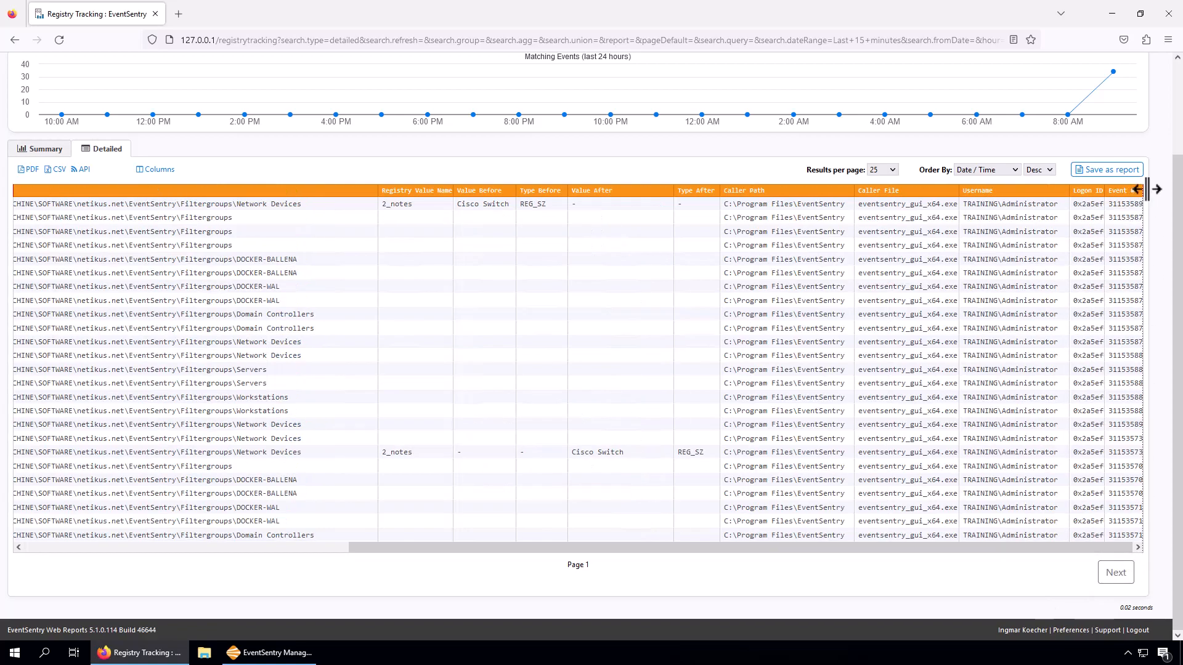